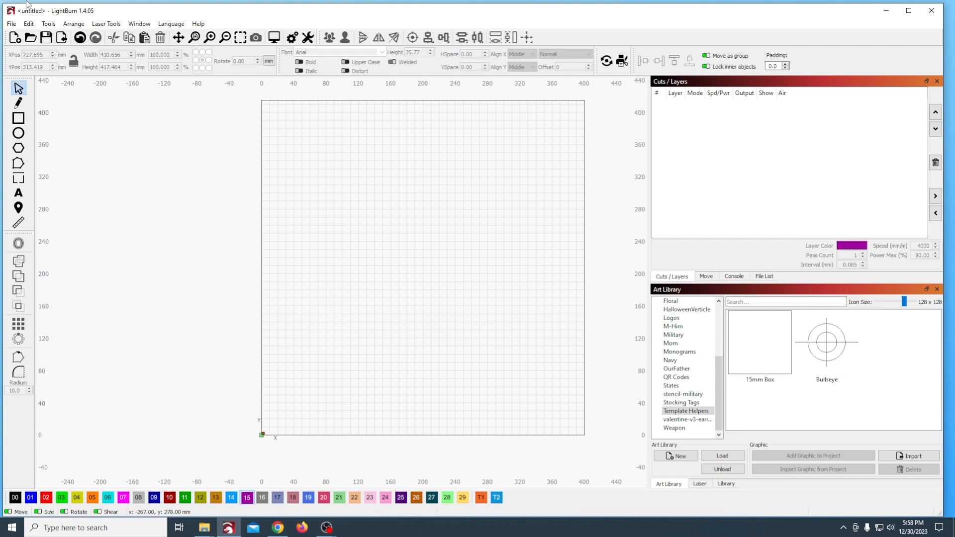
# Open the project 4-inch-round-coaster-Set-4 from the Jig Templates folder
pyautogui.click(30, 39)
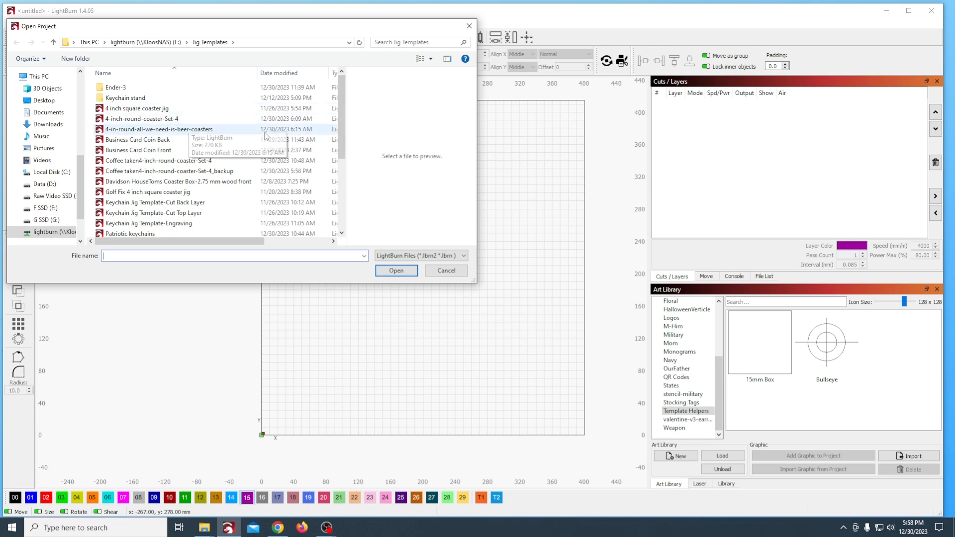
pyautogui.moveTo(341, 104); pyautogui.dragTo(344, 81)
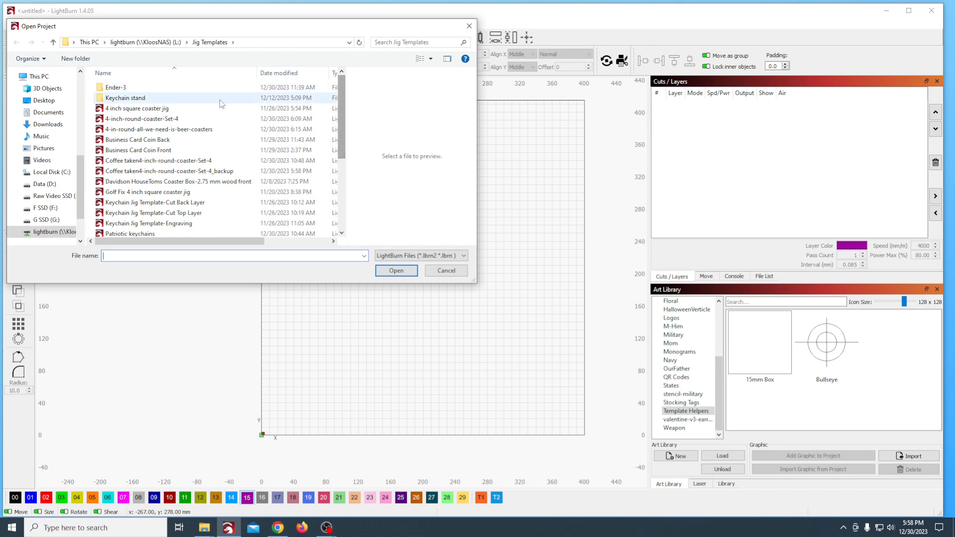
pyautogui.click(139, 119)
pyautogui.click(396, 271)
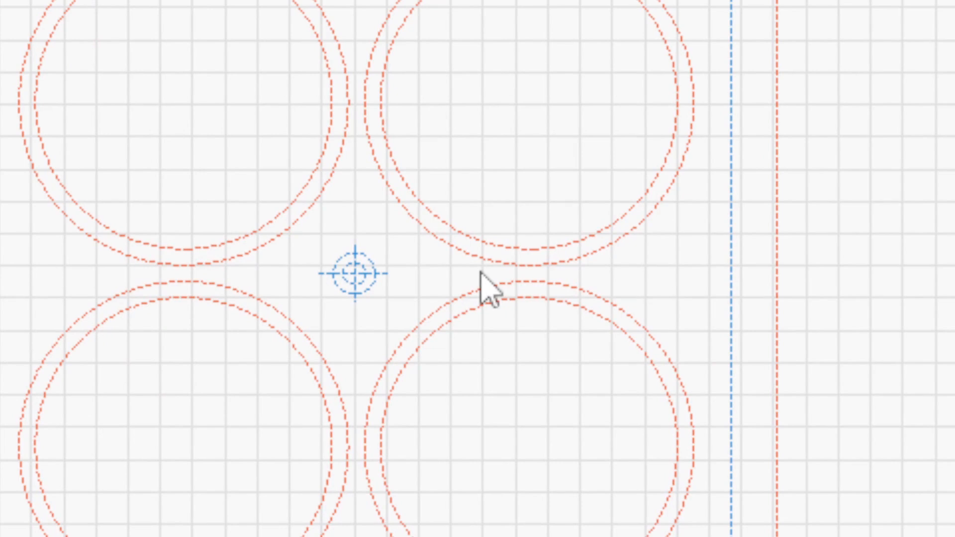
# Examine the four-coaster jig layout and select its outer frame to inspect the template
pyautogui.scroll(-3, 495, 274)
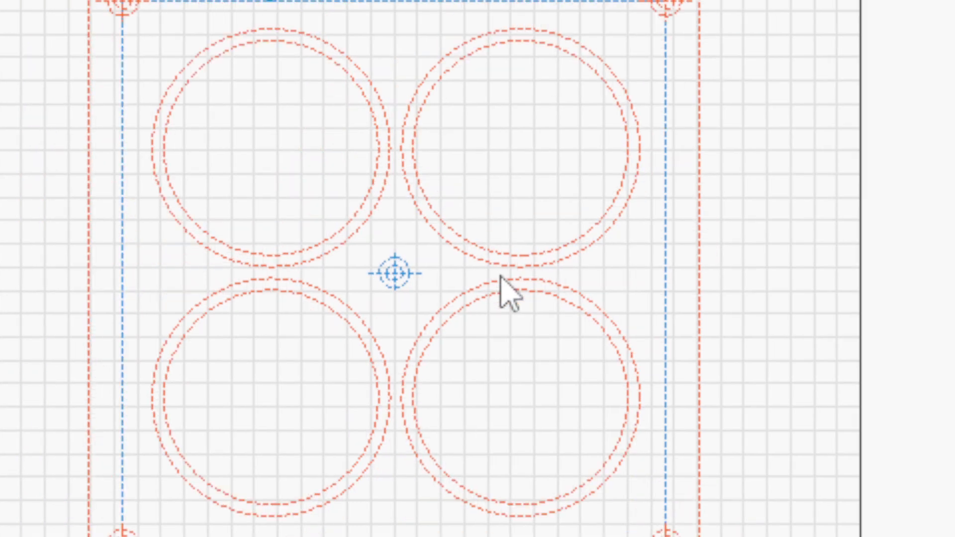
pyautogui.scroll(-2, 500, 277)
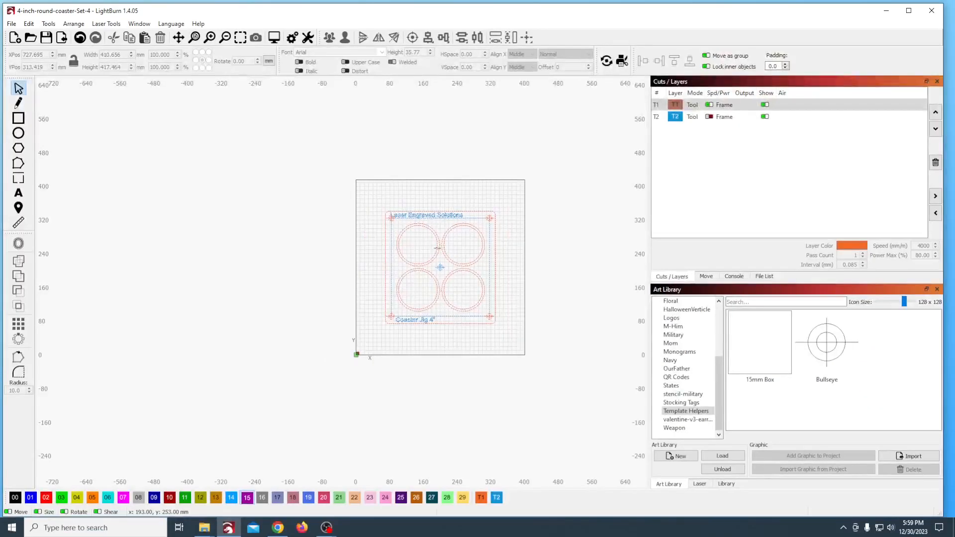
pyautogui.scroll(3, 413, 197)
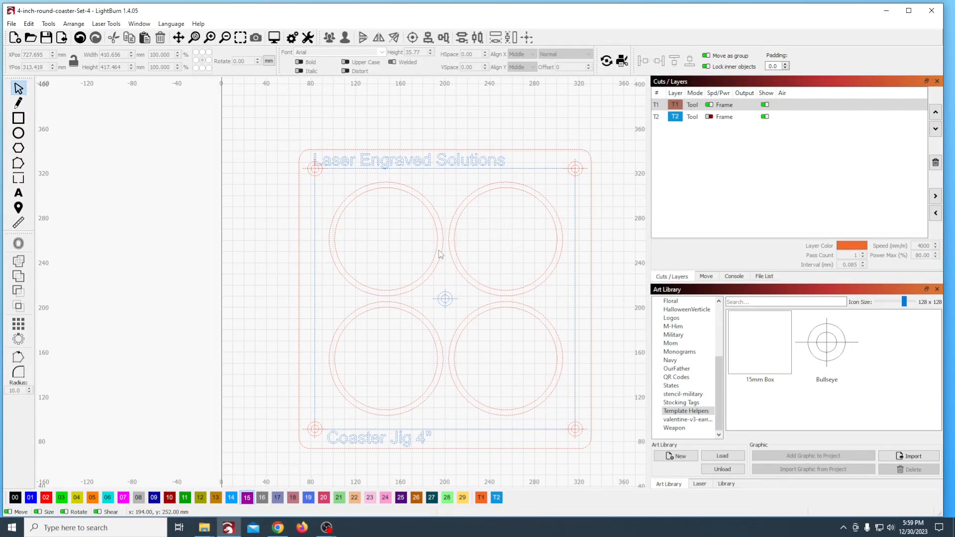
pyautogui.scroll(1, 439, 255)
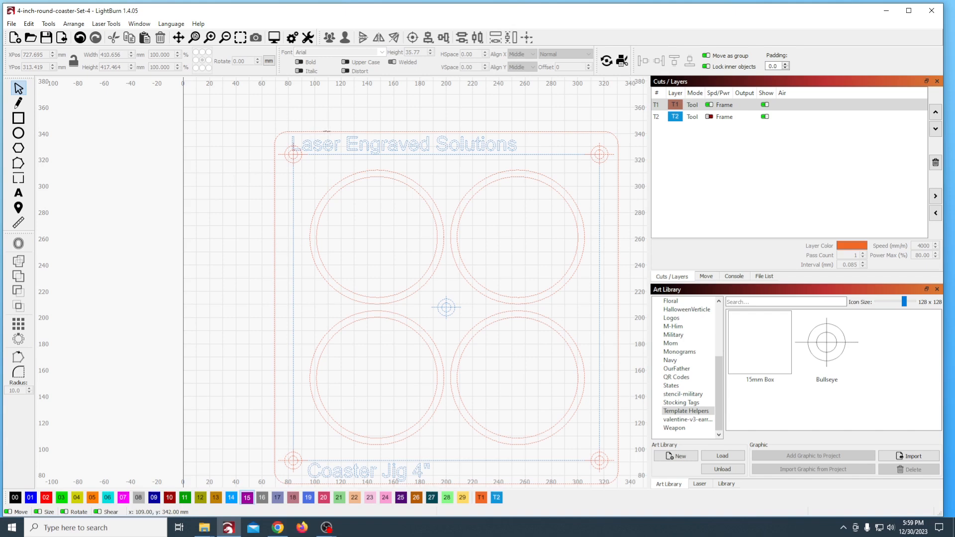
pyautogui.click(331, 132)
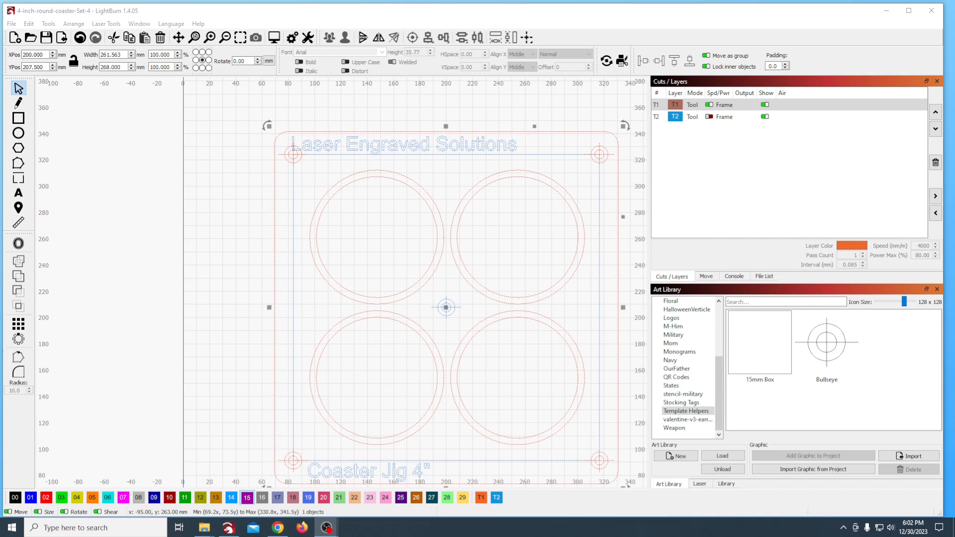
# Start a new empty project with the whole work area in view
pyautogui.click(15, 38)
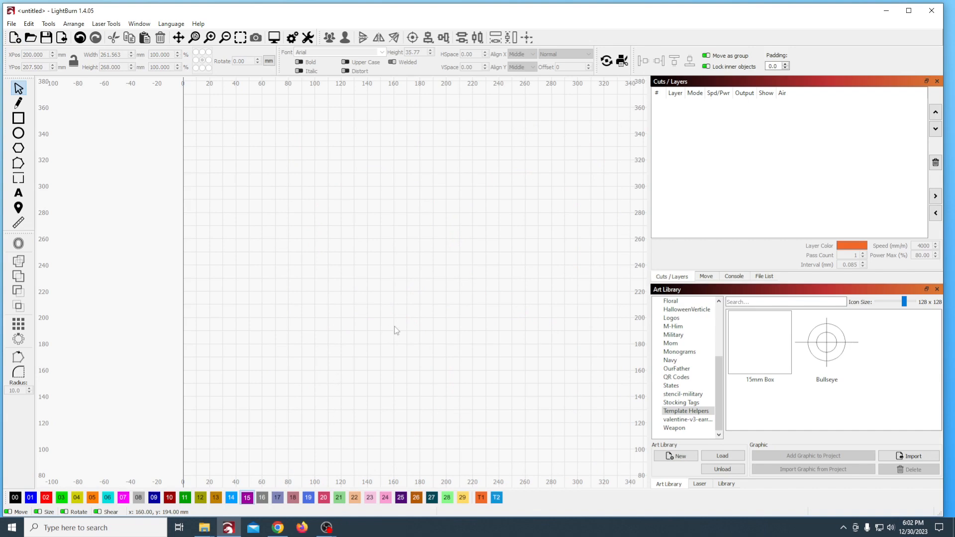
pyautogui.scroll(-2, 397, 331)
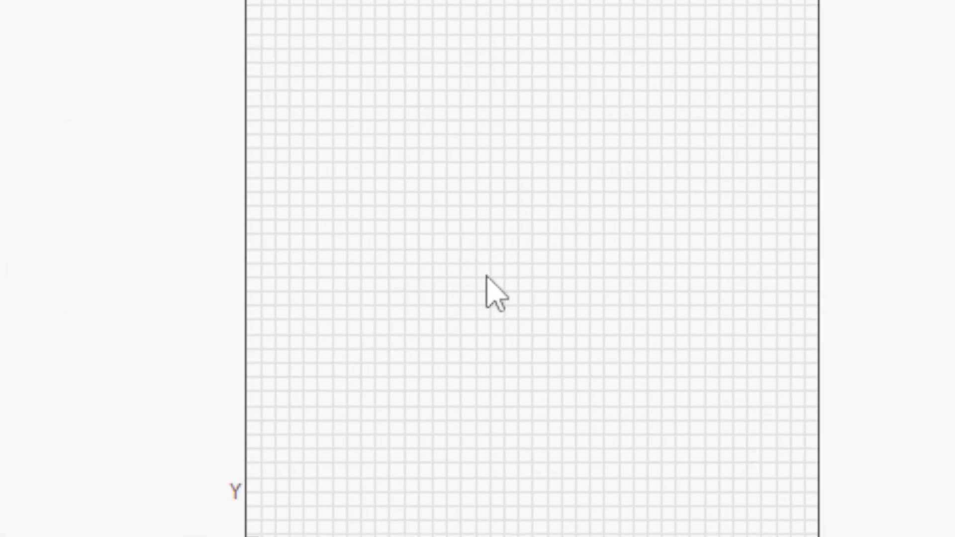
pyautogui.scroll(-1, 486, 276)
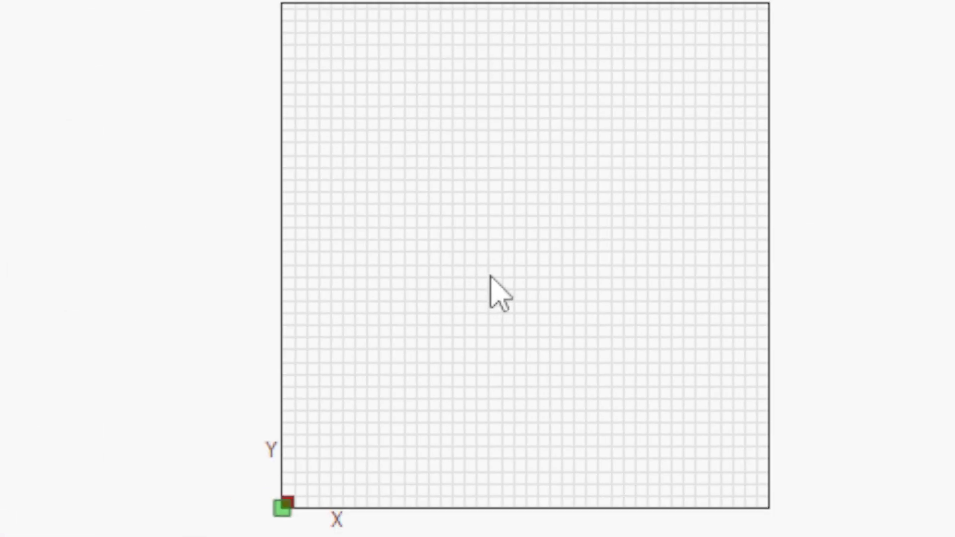
pyautogui.scroll(-1, 490, 277)
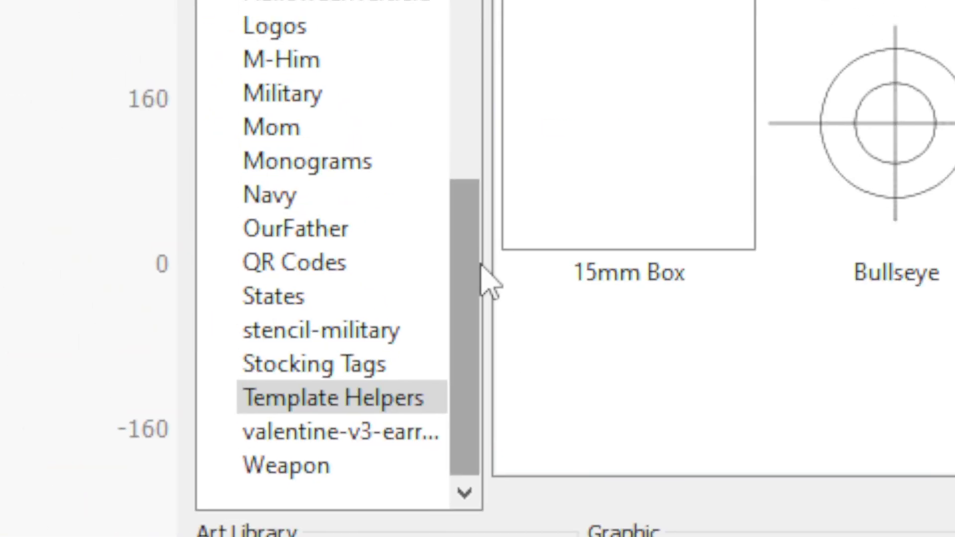
# Browse the Coasters collection in the Art Library
pyautogui.moveTo(479, 357); pyautogui.dragTo(488, 175)
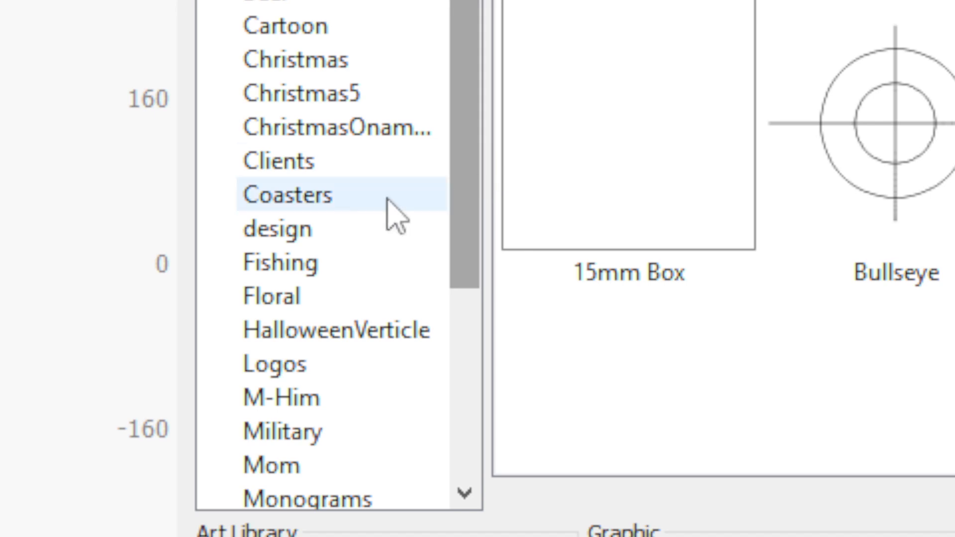
pyautogui.click(321, 221)
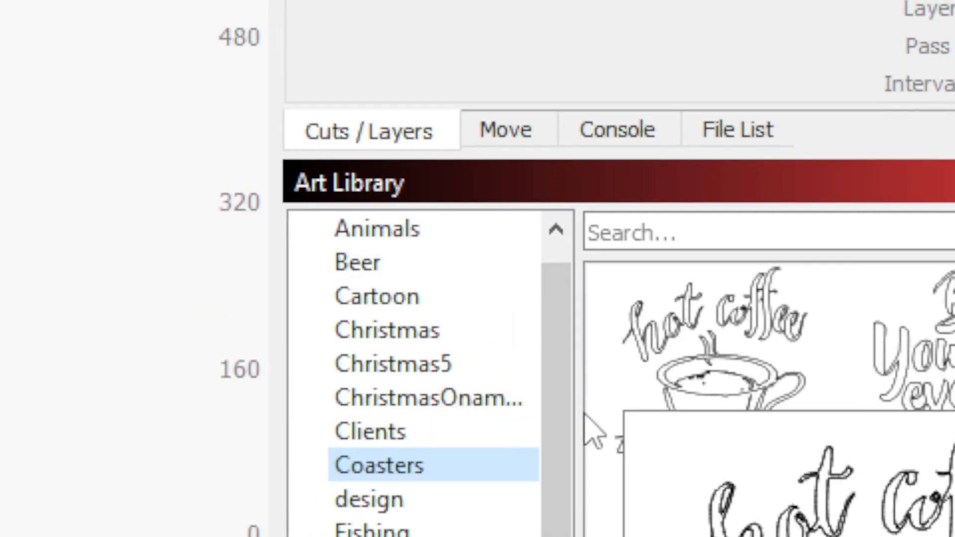
pyautogui.scroll(1, 480, 92)
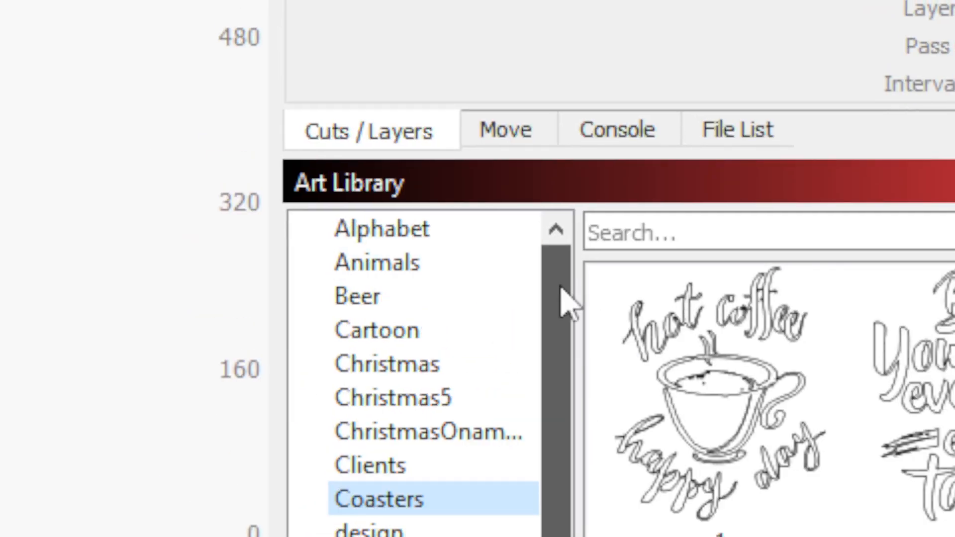
# Add the split letter K from the Alphabet art collection to the project and place it above the work area
pyautogui.click(387, 238)
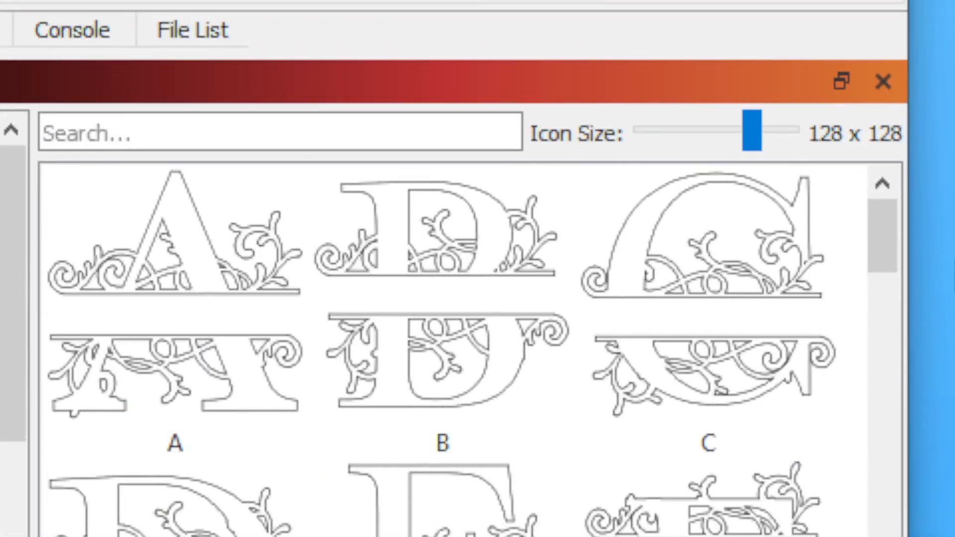
pyautogui.moveTo(883, 261); pyautogui.dragTo(918, 381)
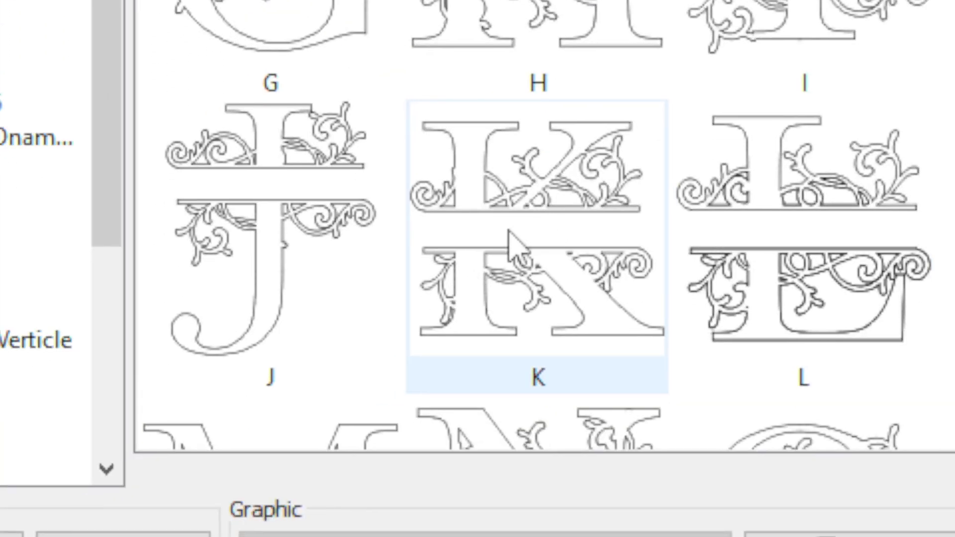
pyautogui.click(512, 244)
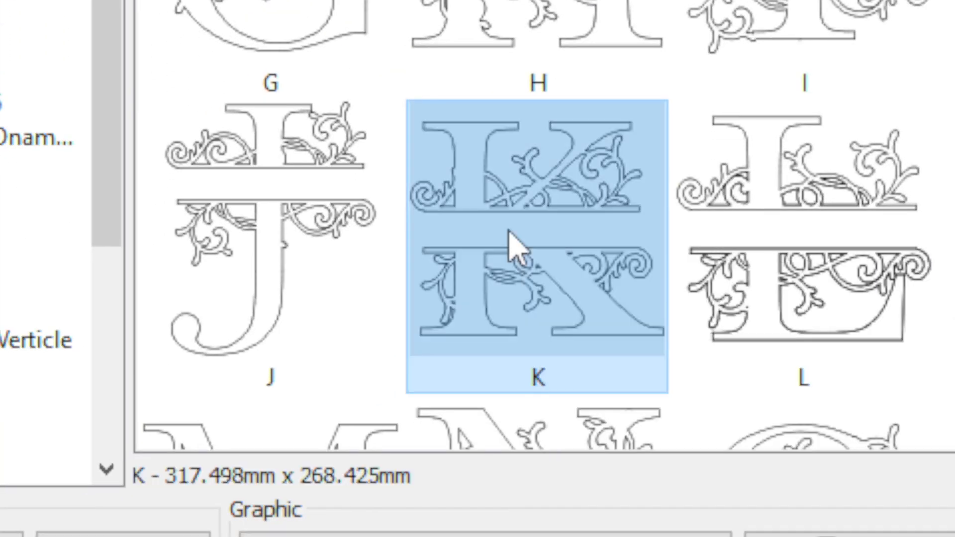
pyautogui.moveTo(513, 243)
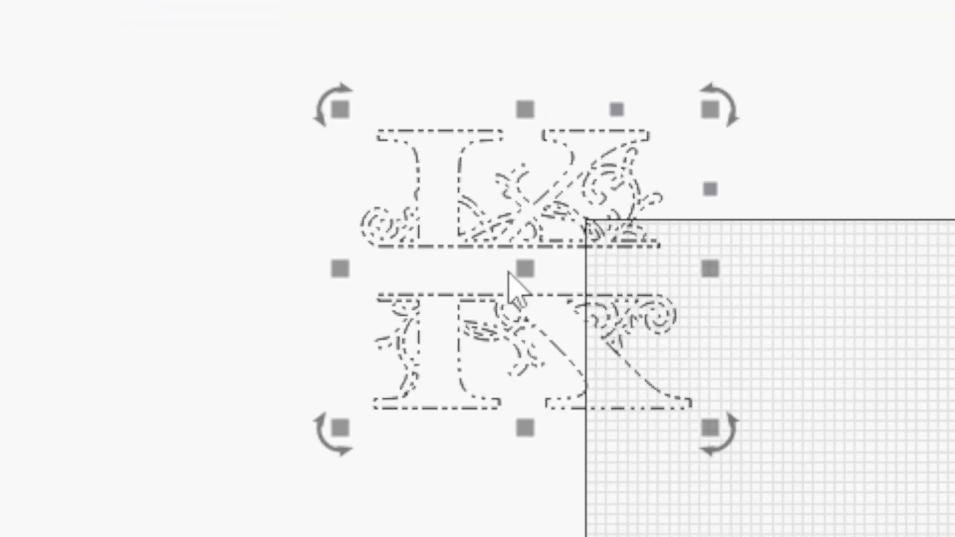
pyautogui.moveTo(549, 275); pyautogui.dragTo(794, 18)
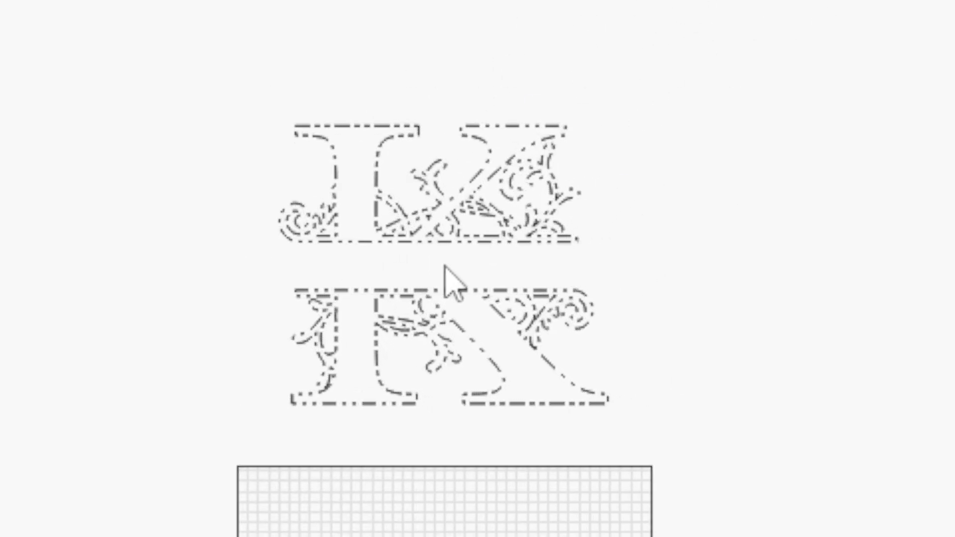
pyautogui.click(445, 268)
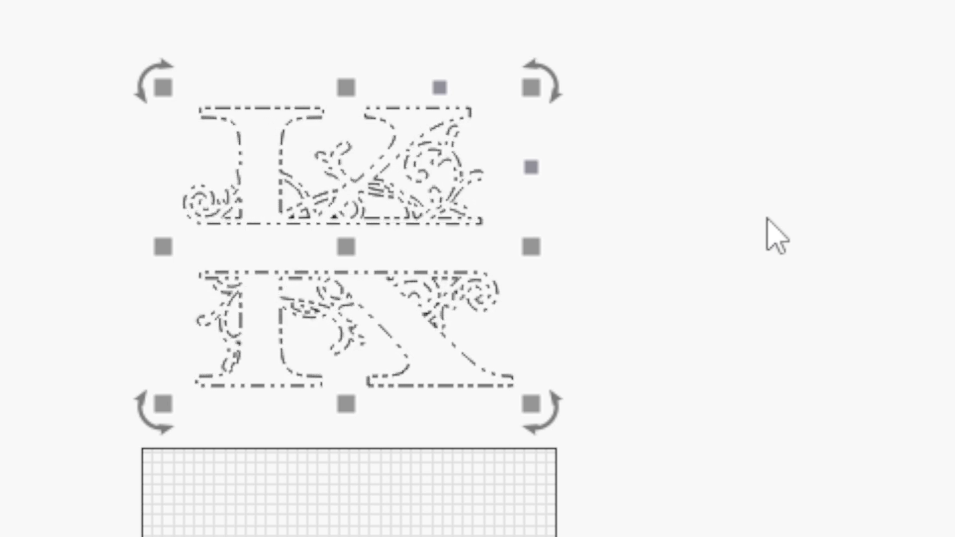
# Add the family name as text in the gap of the split letter K and move it towards the gap's middle
pyautogui.scroll(1, 778, 235)
pyautogui.scroll(1, 774, 236)
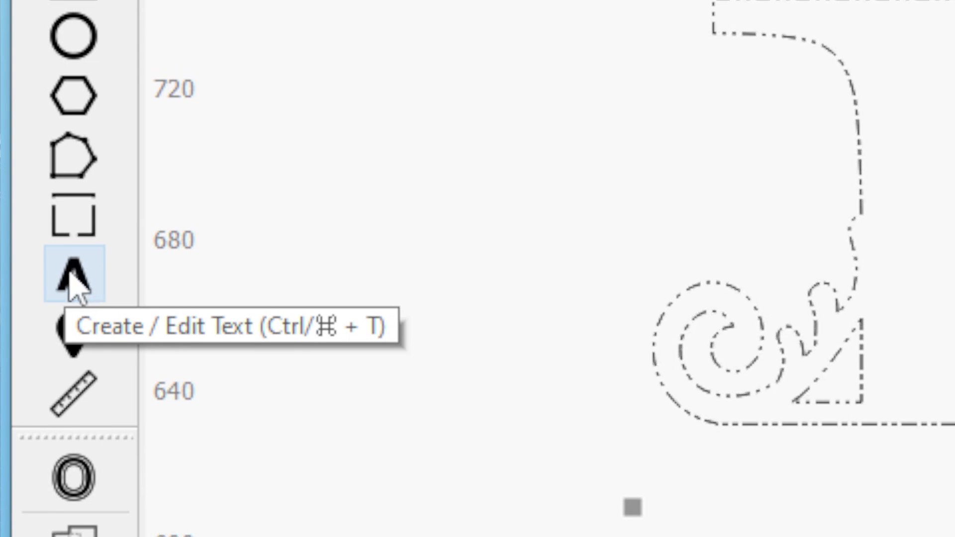
pyautogui.click(70, 274)
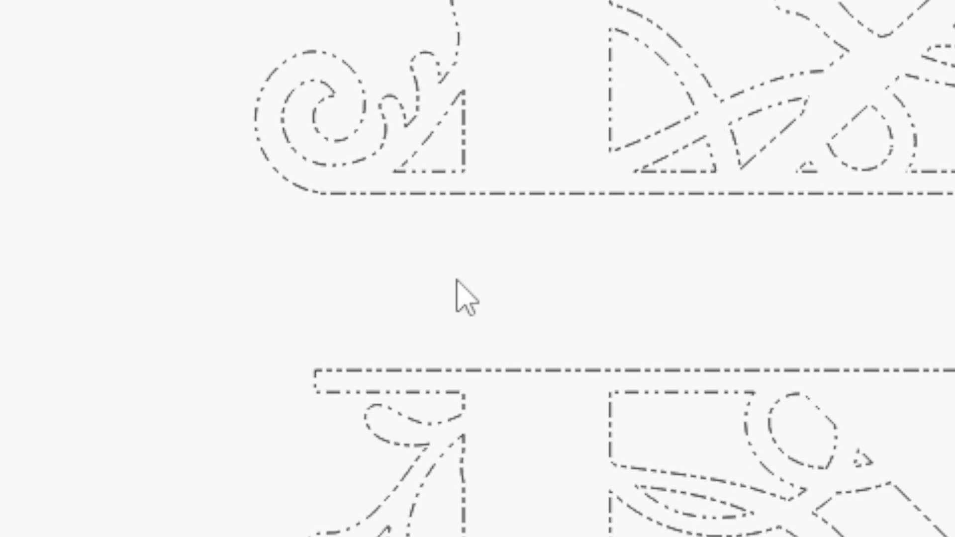
pyautogui.click(457, 298)
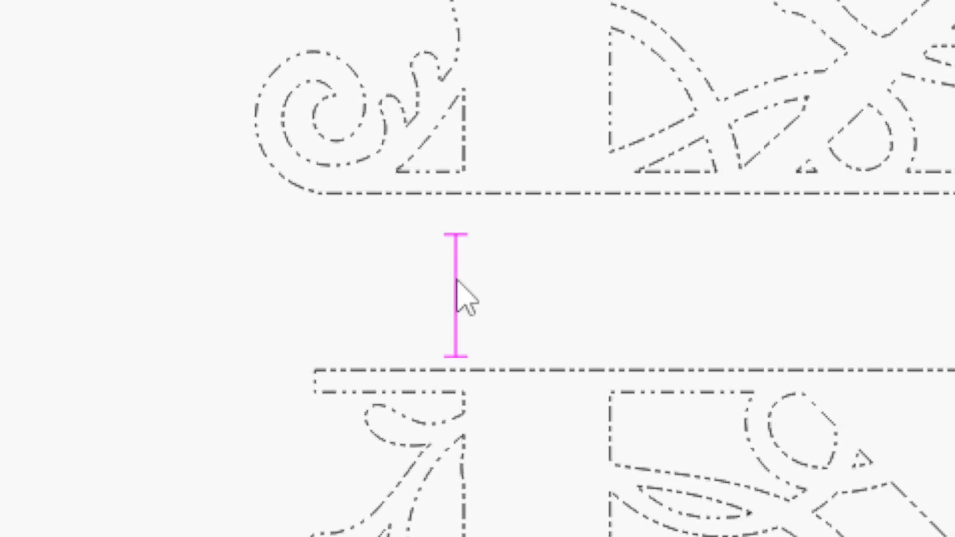
pyautogui.write('KI')
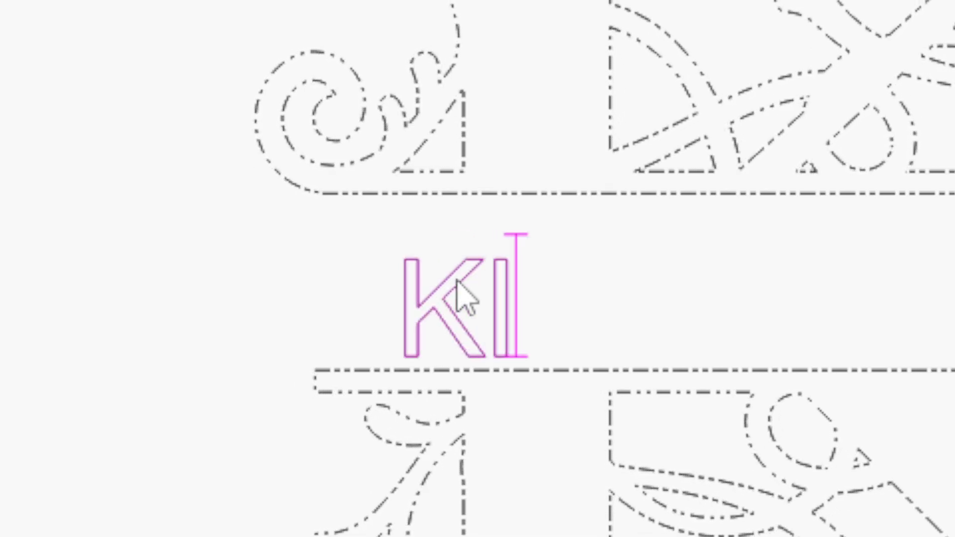
pyautogui.write('oos')
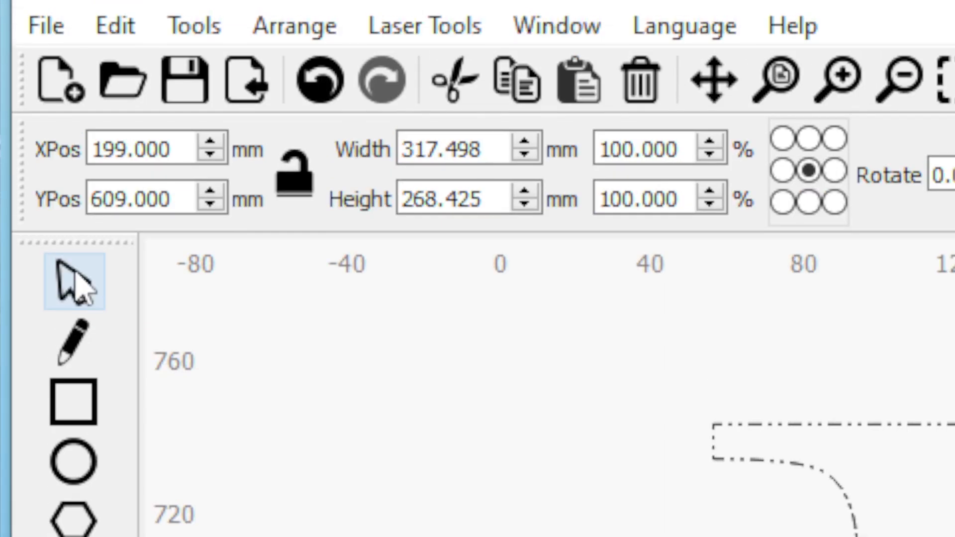
pyautogui.click(75, 284)
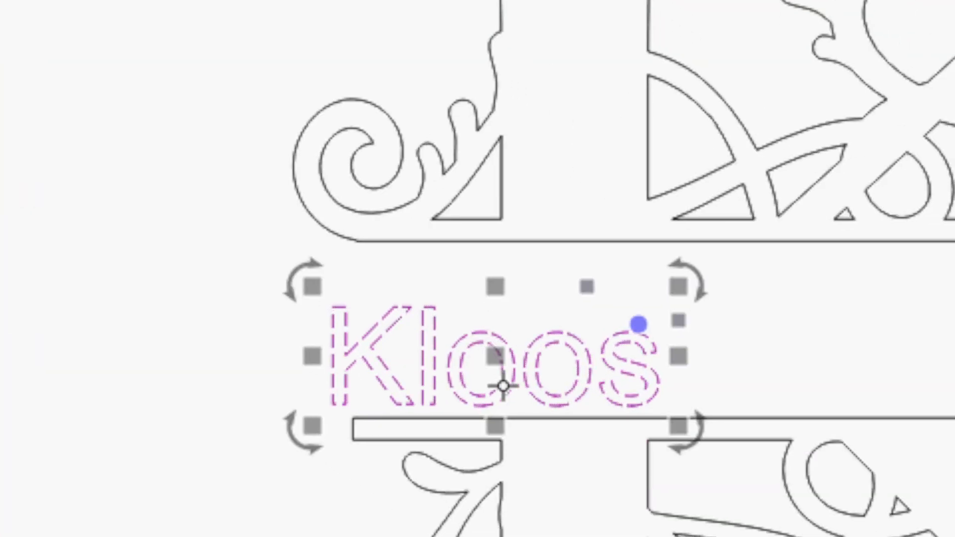
pyautogui.moveTo(495, 358); pyautogui.dragTo(835, 341)
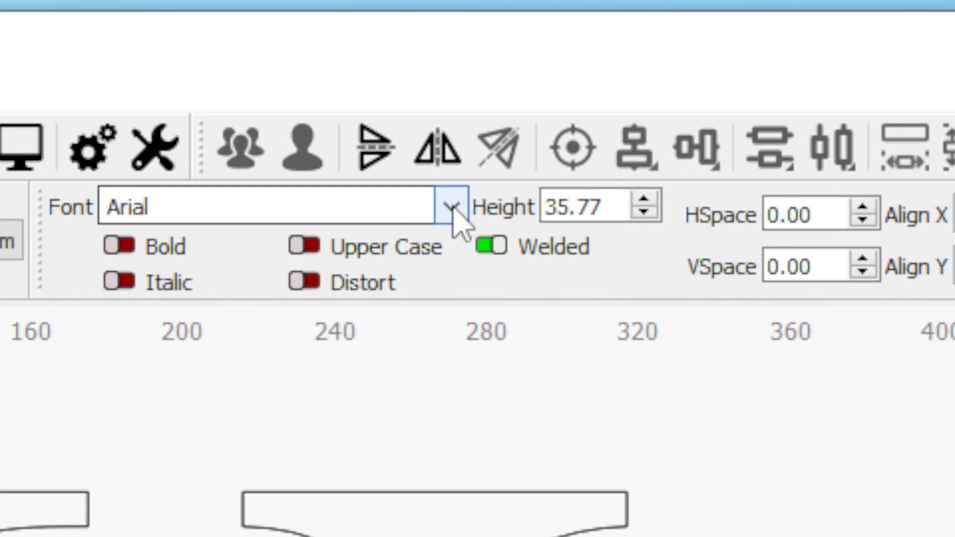
# Set the name text's font to Arial Rounded MT Bold
pyautogui.click(451, 207)
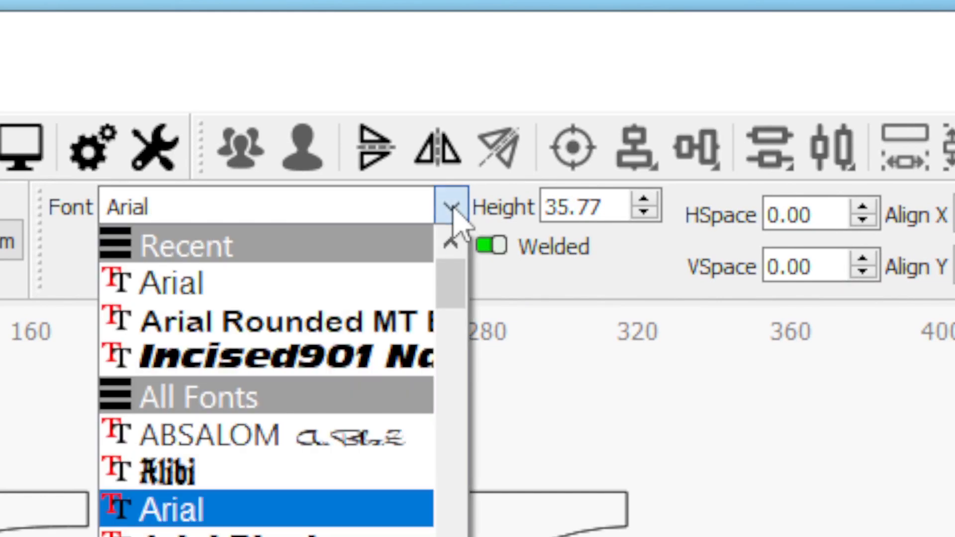
pyautogui.moveTo(453, 299)
pyautogui.mouseDown()
pyautogui.moveTo(450, 350)
pyautogui.moveTo(446, 307)
pyautogui.mouseUp()
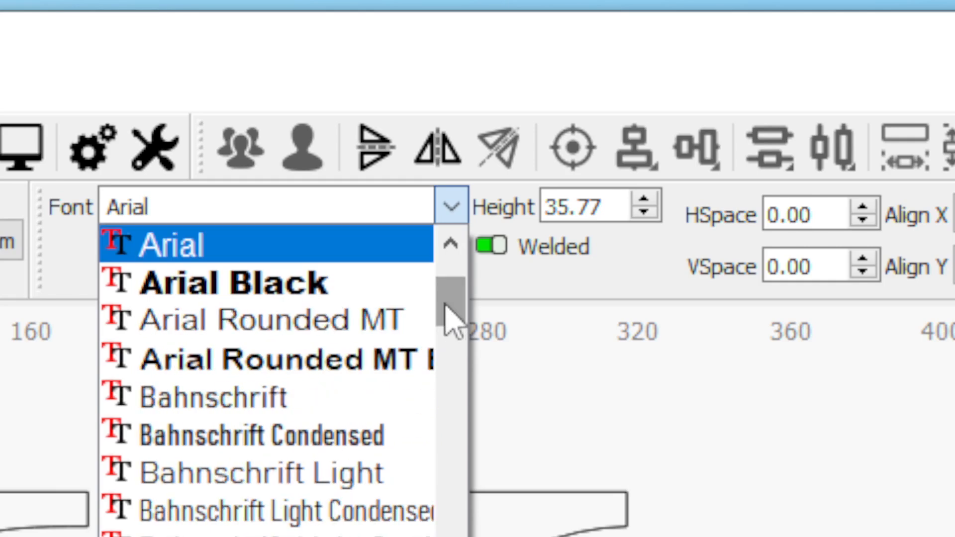
pyautogui.click(363, 363)
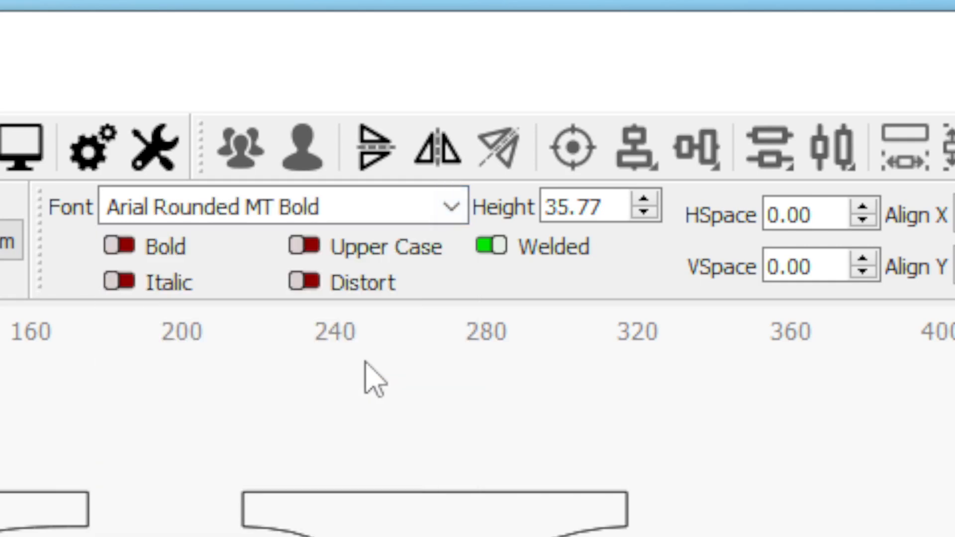
# Change the name text's font to Clarendon Blk BT
pyautogui.click(450, 209)
pyautogui.scroll(3, 373, 433)
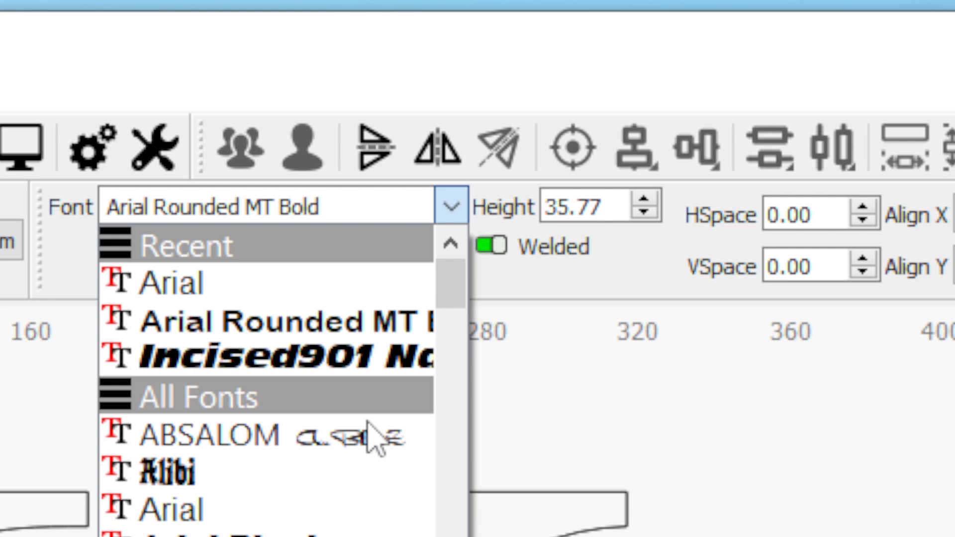
pyautogui.scroll(-8, 374, 438)
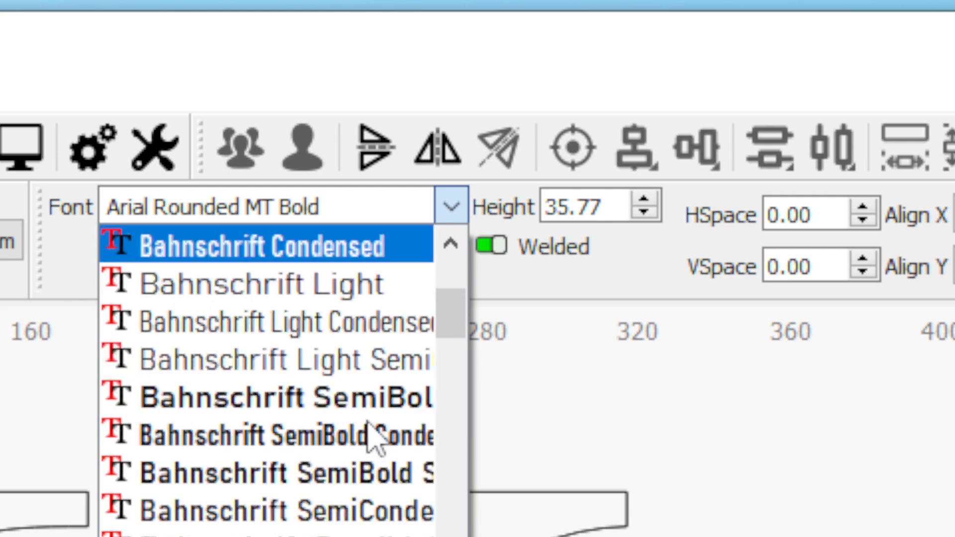
pyautogui.scroll(-1, 374, 438)
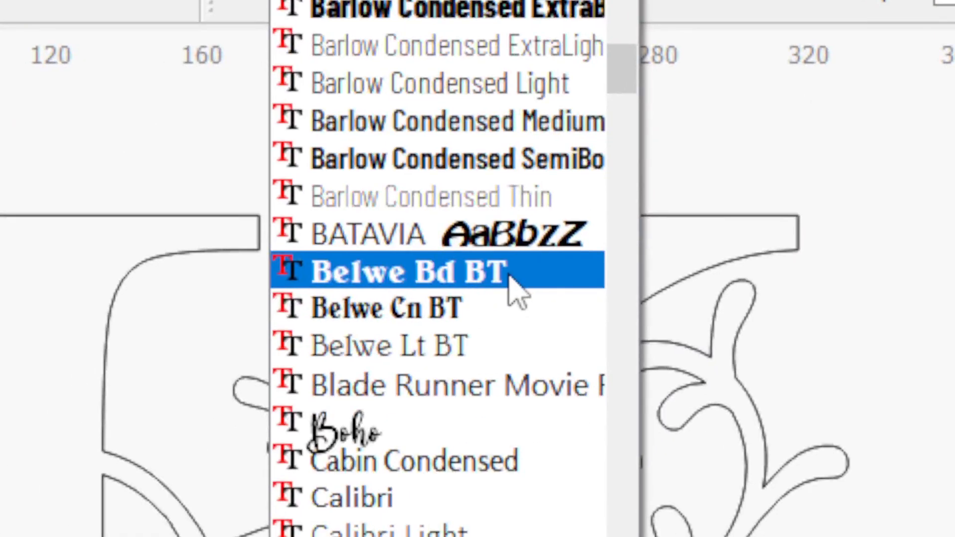
pyautogui.scroll(-4, 548, 291)
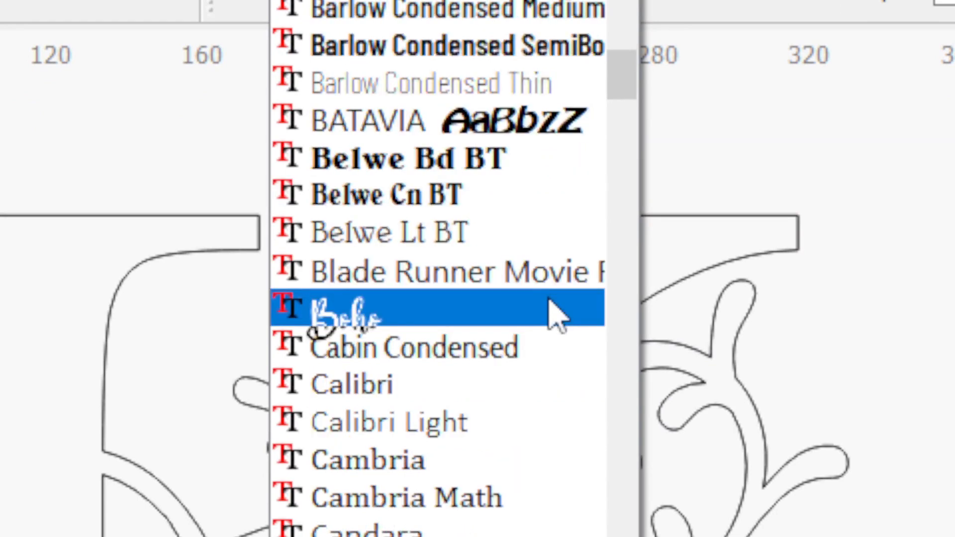
pyautogui.scroll(-1, 566, 324)
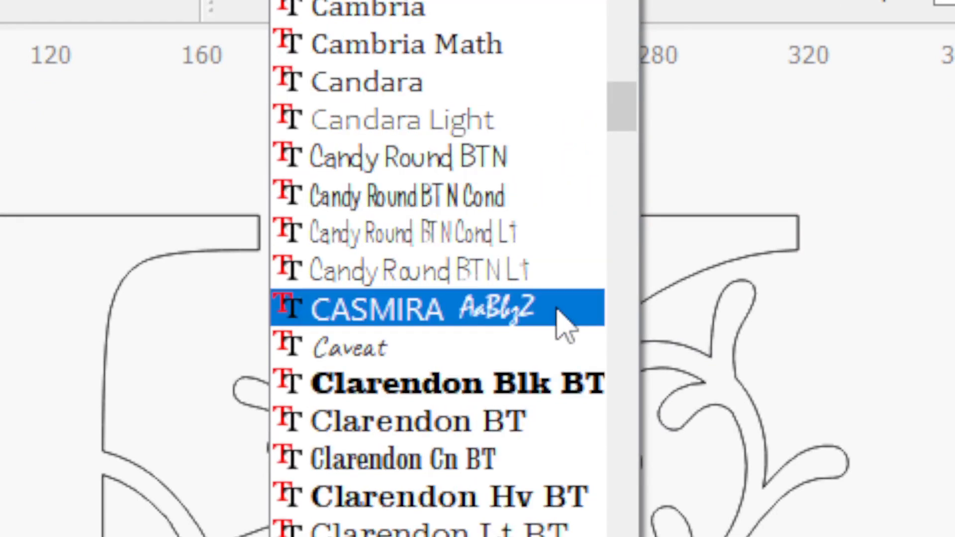
pyautogui.click(504, 384)
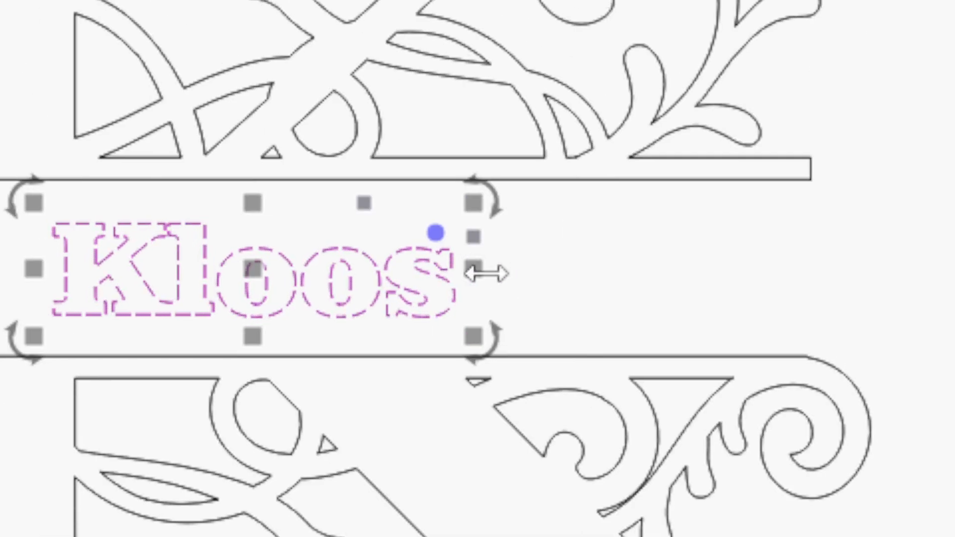
# Stretch the name text horizontally to fill the split letter's gap and adjust its size and position between the two bars
pyautogui.moveTo(487, 274); pyautogui.dragTo(735, 276)
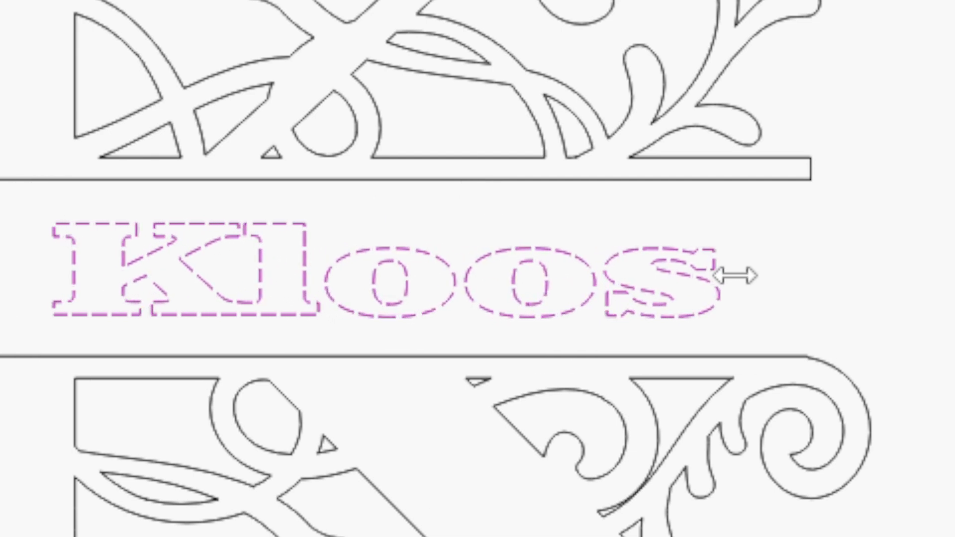
pyautogui.moveTo(444, 258); pyautogui.dragTo(458, 226)
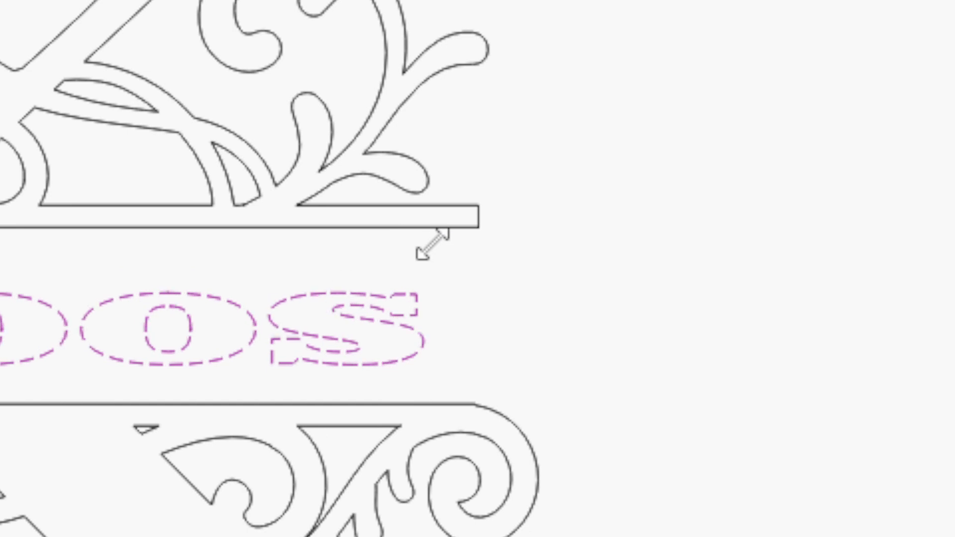
pyautogui.moveTo(85, 324); pyautogui.dragTo(0, 334)
pyautogui.moveTo(406, 286); pyautogui.dragTo(401, 277)
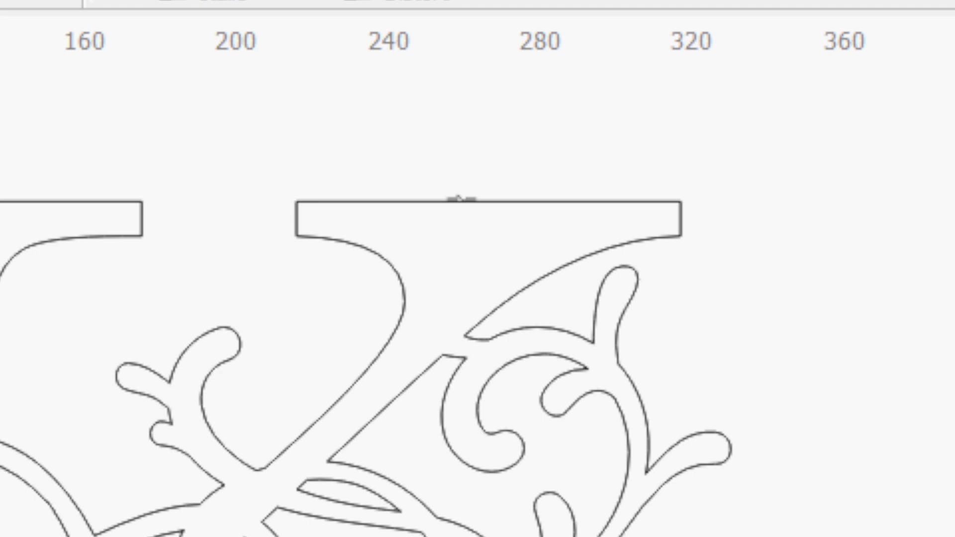
# Assign the split letter K to layer 15, the same layer as the name text
pyautogui.click(461, 199)
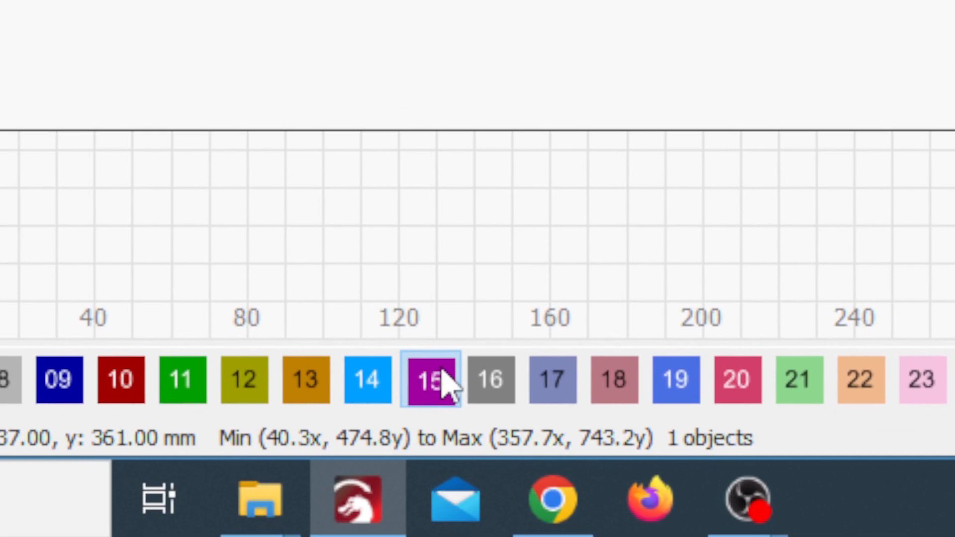
pyautogui.click(433, 382)
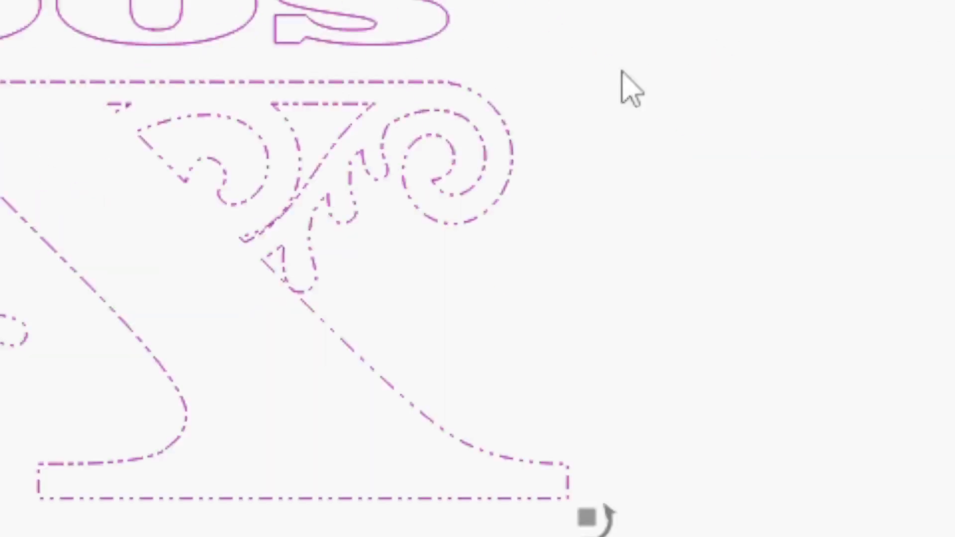
pyautogui.click(532, 106)
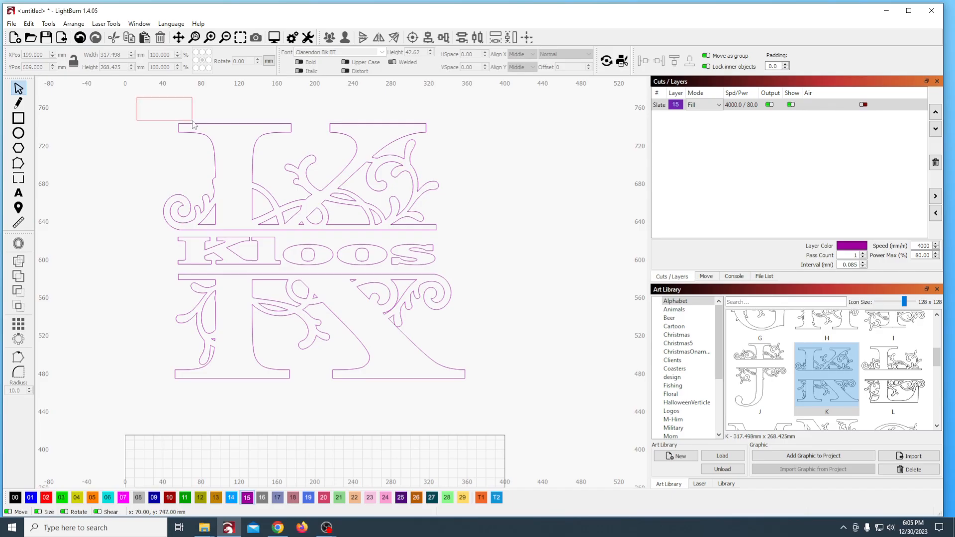
# Group the split letter K and the name text into one object
pyautogui.moveTo(491, 370); pyautogui.dragTo(488, 396)
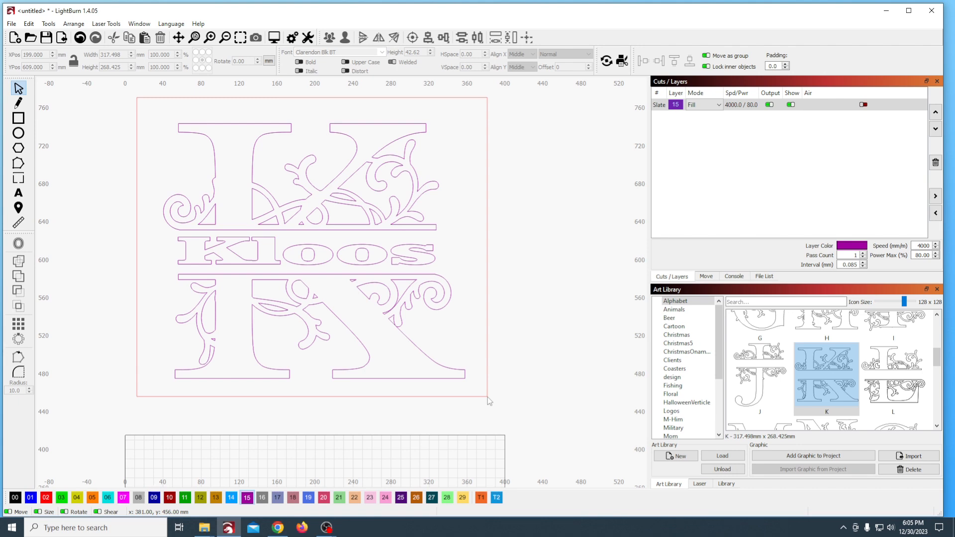
pyautogui.moveTo(488, 397); pyautogui.dragTo(488, 397)
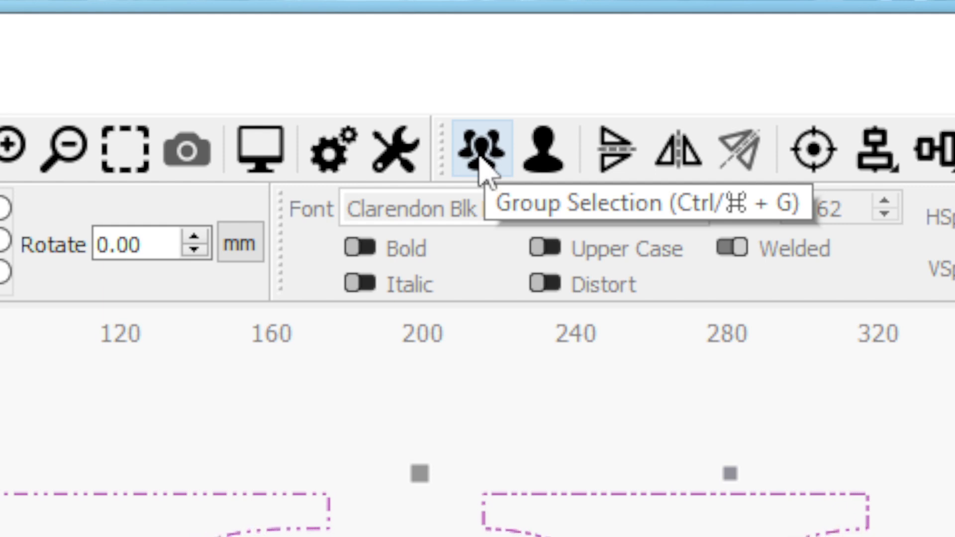
pyautogui.click(482, 161)
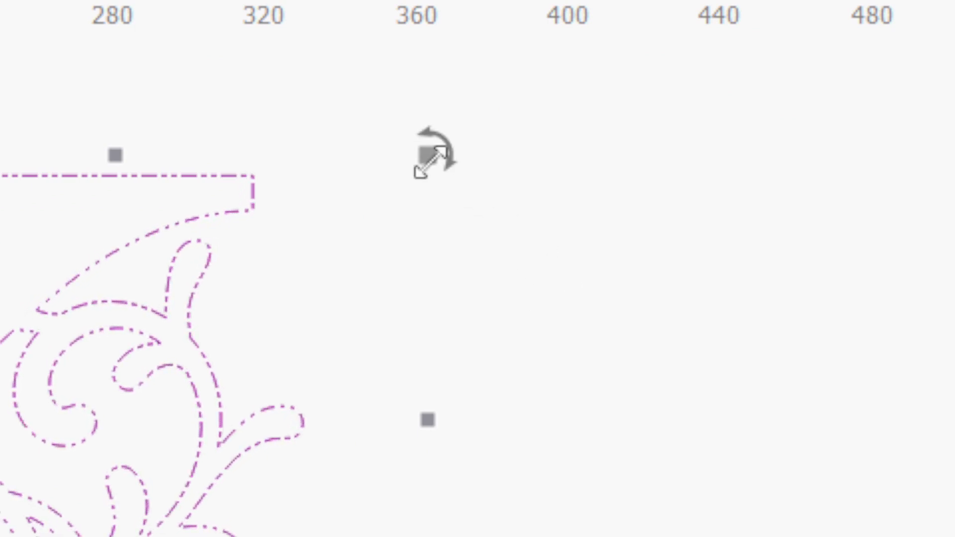
# Scale the grouped monogram down to about 113 x 95 mm and move it to about X 200, Y 253 mm
pyautogui.moveTo(428, 155); pyautogui.dragTo(145, 536)
pyautogui.moveTo(440, 319); pyautogui.dragTo(395, 359)
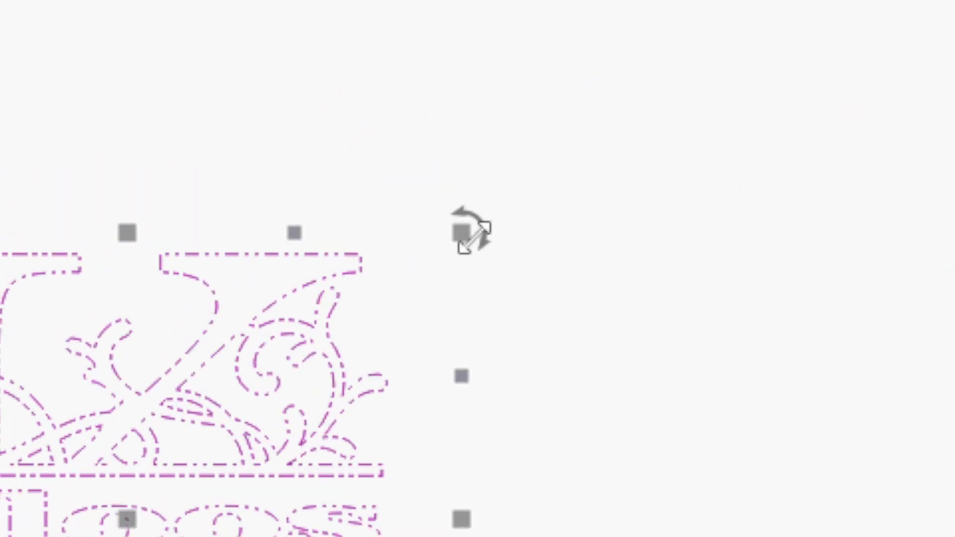
pyautogui.moveTo(56, 213); pyautogui.dragTo(261, 403)
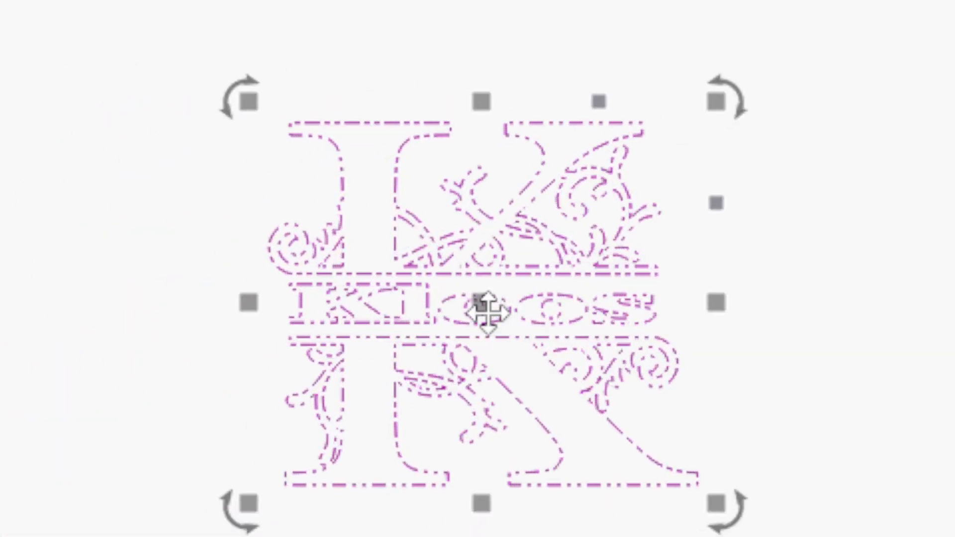
pyautogui.moveTo(275, 522); pyautogui.dragTo(275, 522)
pyautogui.moveTo(486, 299); pyautogui.dragTo(460, 316)
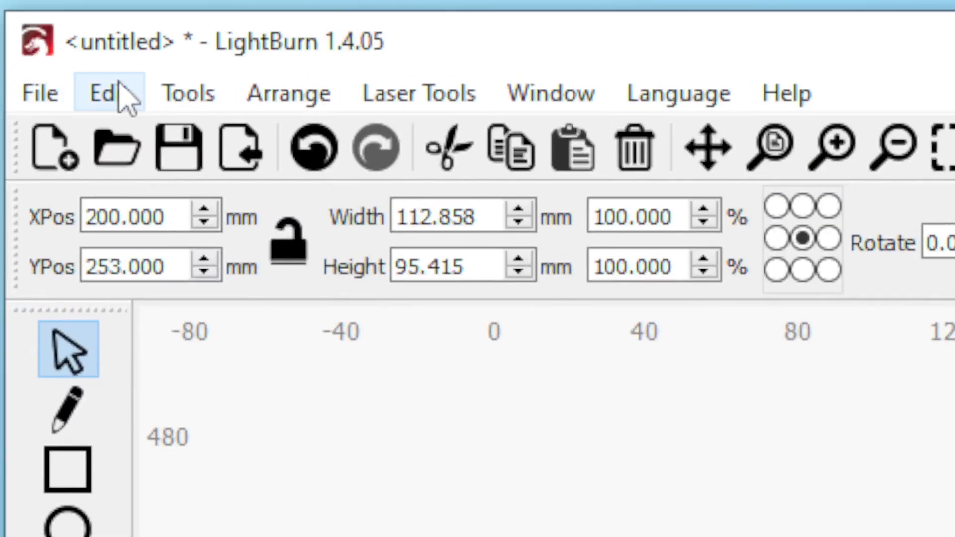
# Save the project as a new file named with the family name followed by "coaster"
pyautogui.click(19, 79)
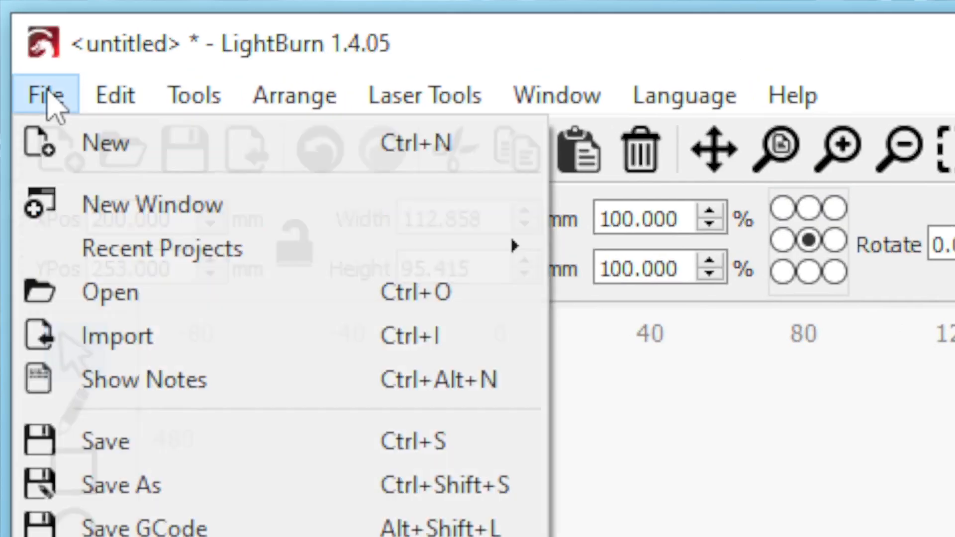
pyautogui.click(129, 492)
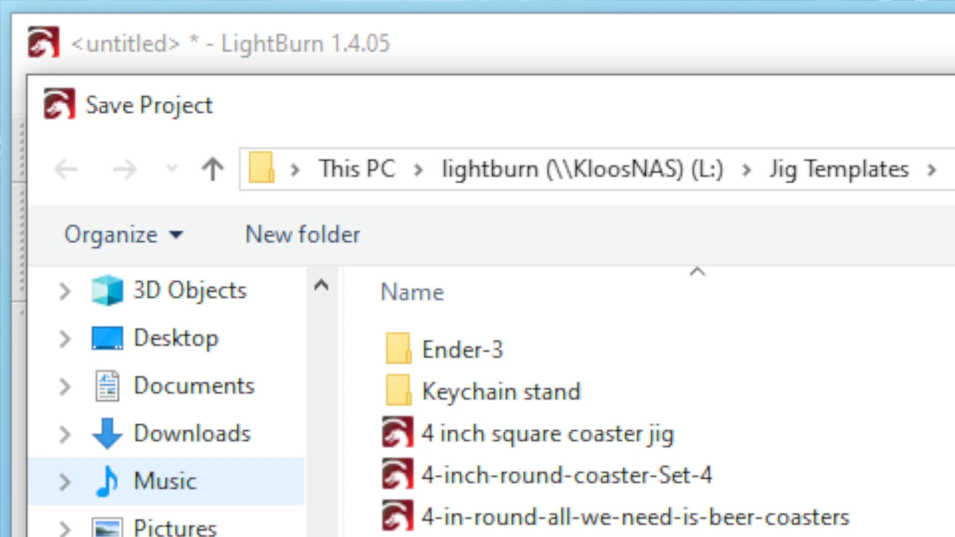
pyautogui.press('Return')
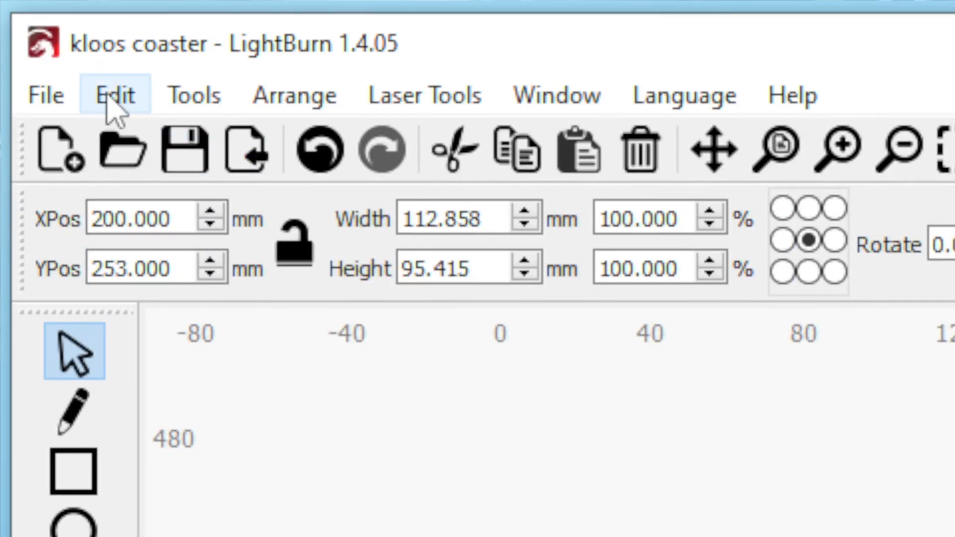
# Copy the grouped monogram and open the 4-inch-round-coaster-Set-4 project from the Jig Templates folder
pyautogui.click(113, 94)
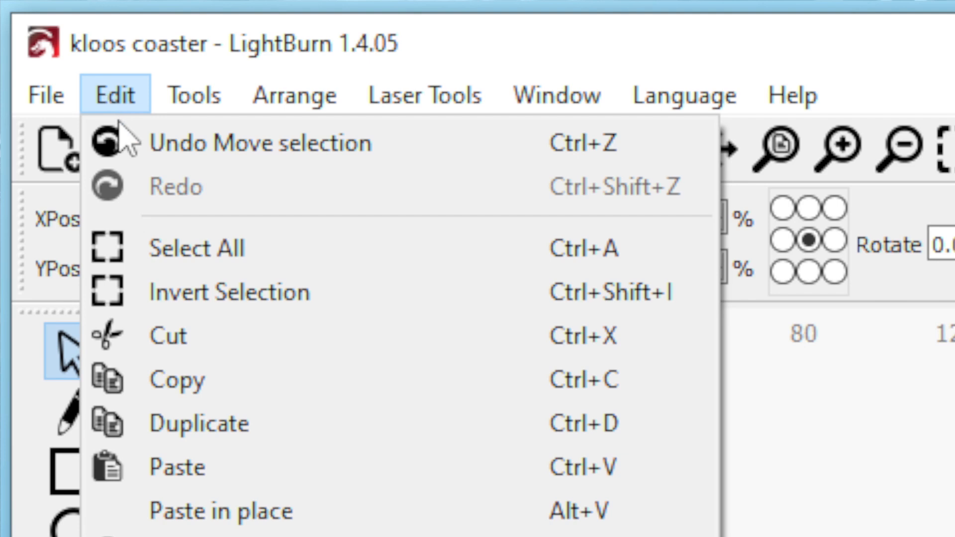
pyautogui.click(186, 393)
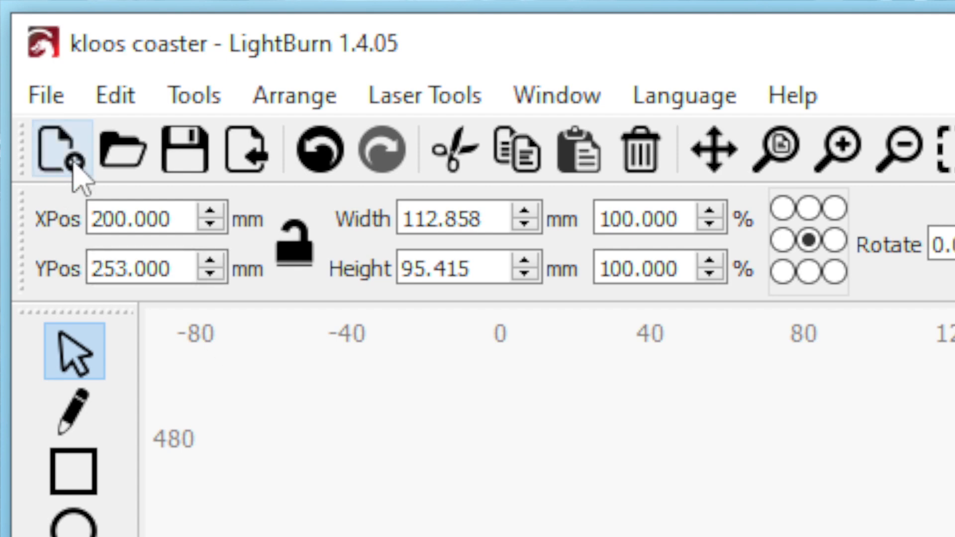
pyautogui.click(57, 149)
pyautogui.click(119, 150)
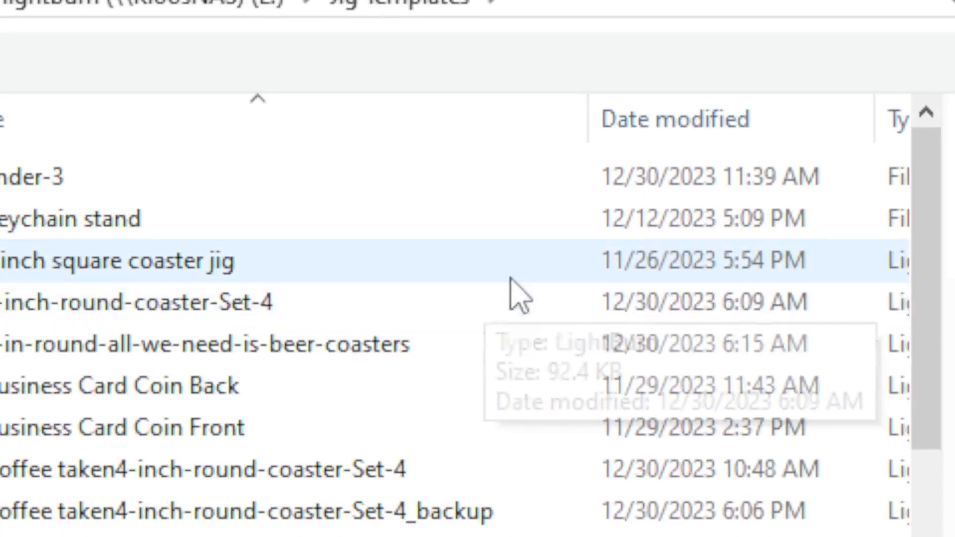
pyautogui.click(209, 306)
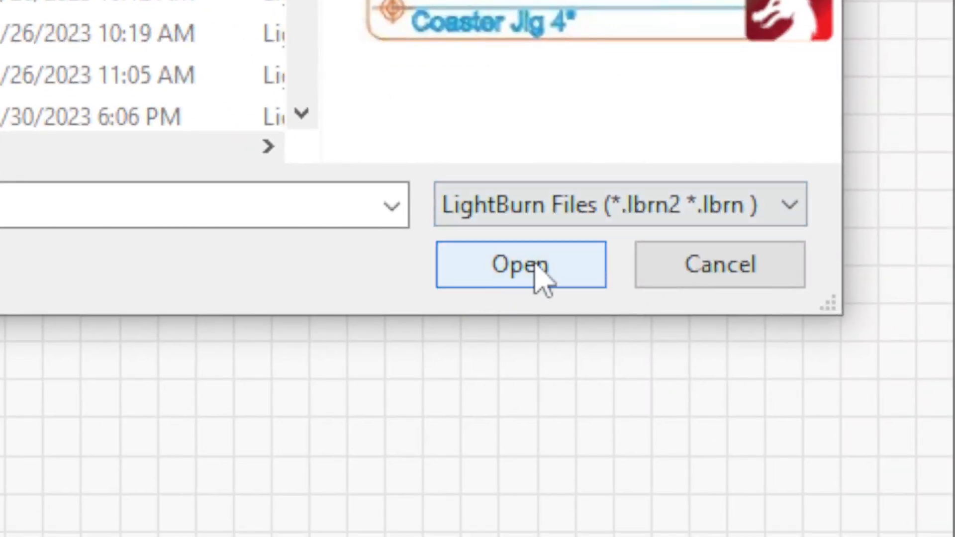
pyautogui.click(535, 265)
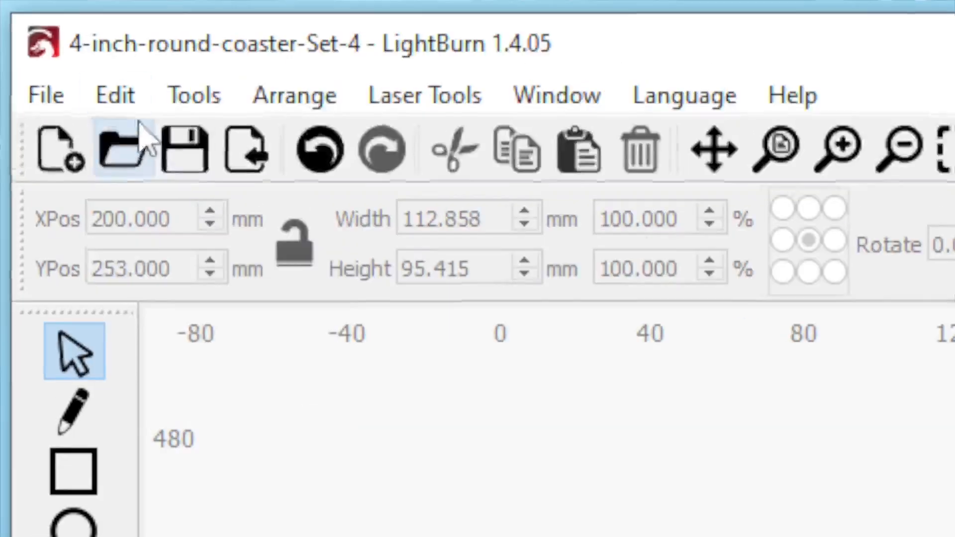
# Paste the monogram into the jig template and move it over the upper-left coaster circle
pyautogui.click(32, 26)
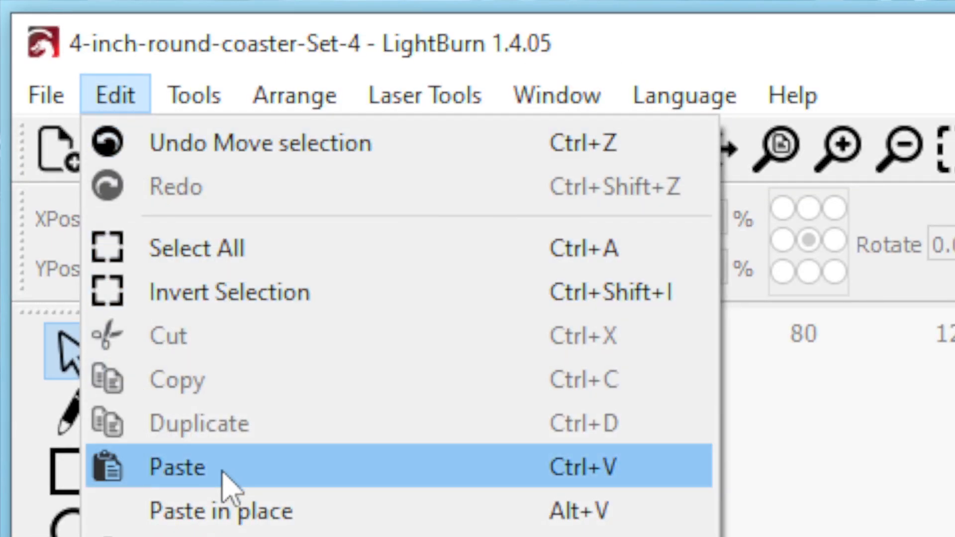
pyautogui.click(226, 482)
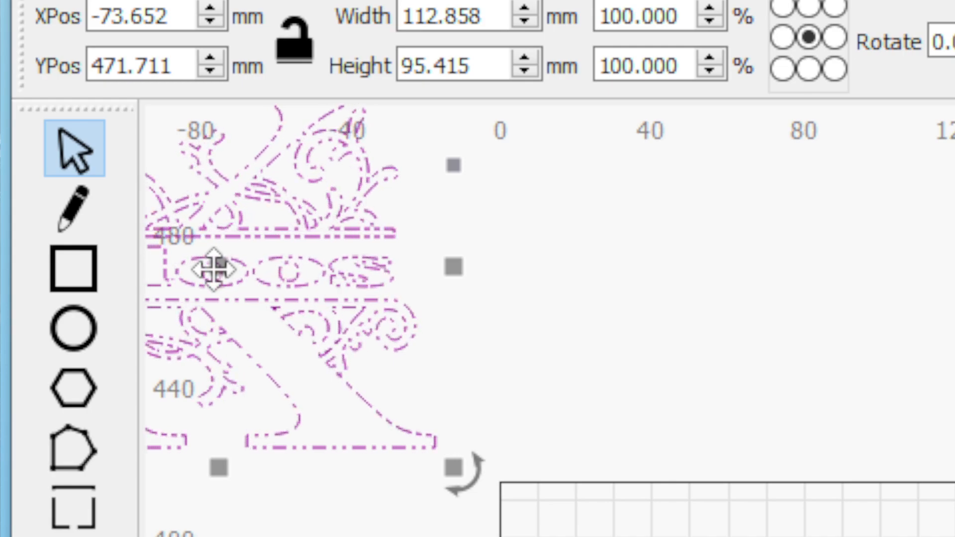
pyautogui.moveTo(214, 269); pyautogui.dragTo(411, 367)
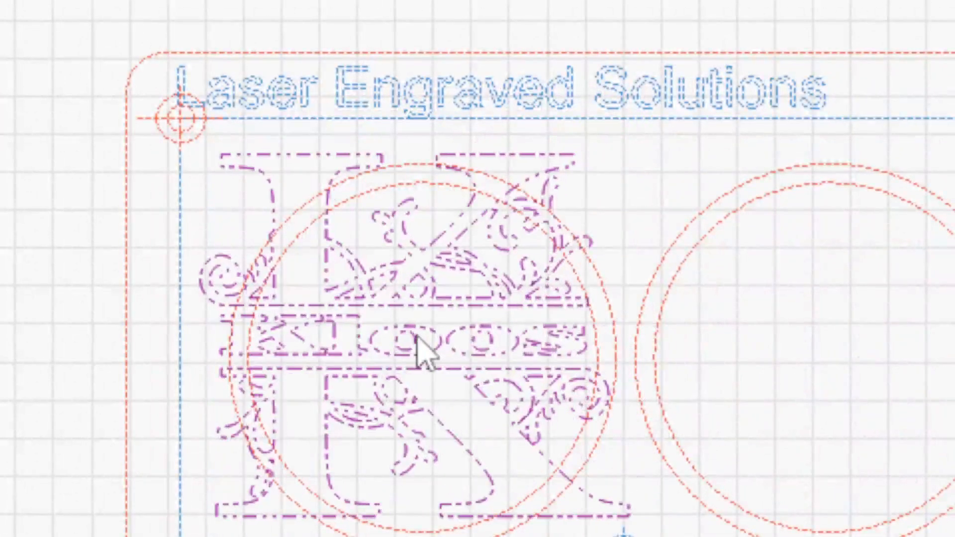
pyautogui.moveTo(420, 351)
pyautogui.mouseDown()
pyautogui.moveTo(427, 390)
pyautogui.moveTo(425, 358)
pyautogui.mouseUp()
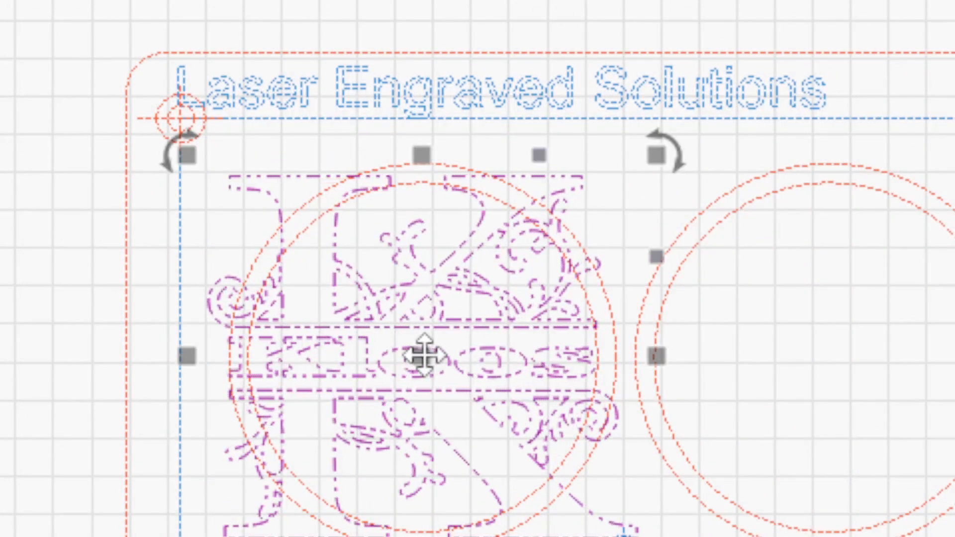
# Scale the monogram down to fit inside the upper-left coaster's inner circle and centre it there
pyautogui.scroll(-2, 617, 354)
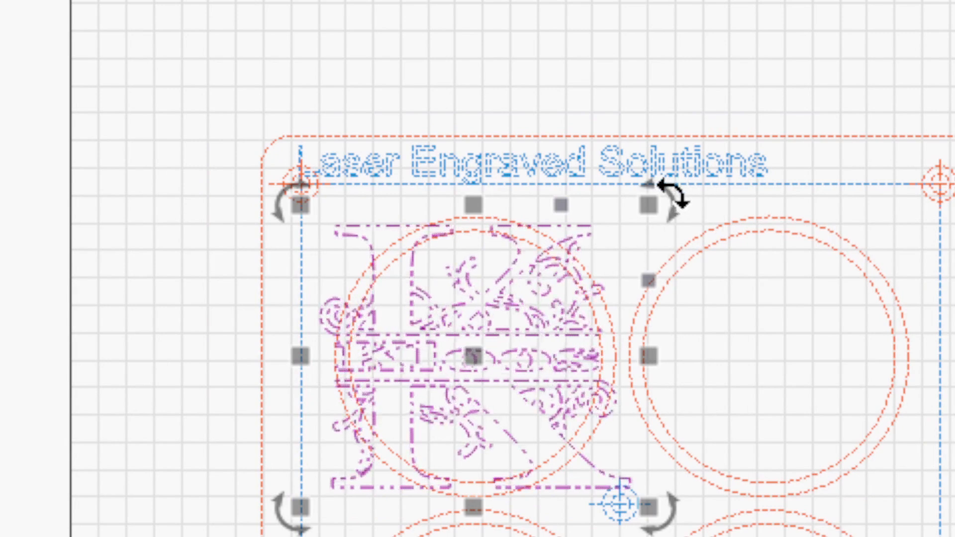
pyautogui.moveTo(648, 204); pyautogui.dragTo(544, 315)
pyautogui.moveTo(426, 394); pyautogui.dragTo(495, 361)
pyautogui.moveTo(616, 249); pyautogui.dragTo(600, 265)
pyautogui.moveTo(490, 372); pyautogui.dragTo(480, 354)
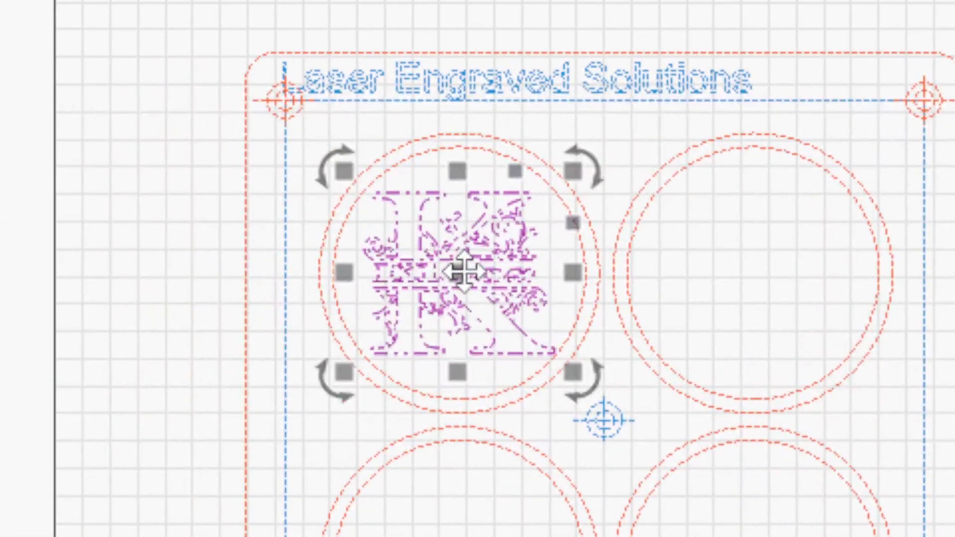
pyautogui.moveTo(463, 271); pyautogui.dragTo(463, 272)
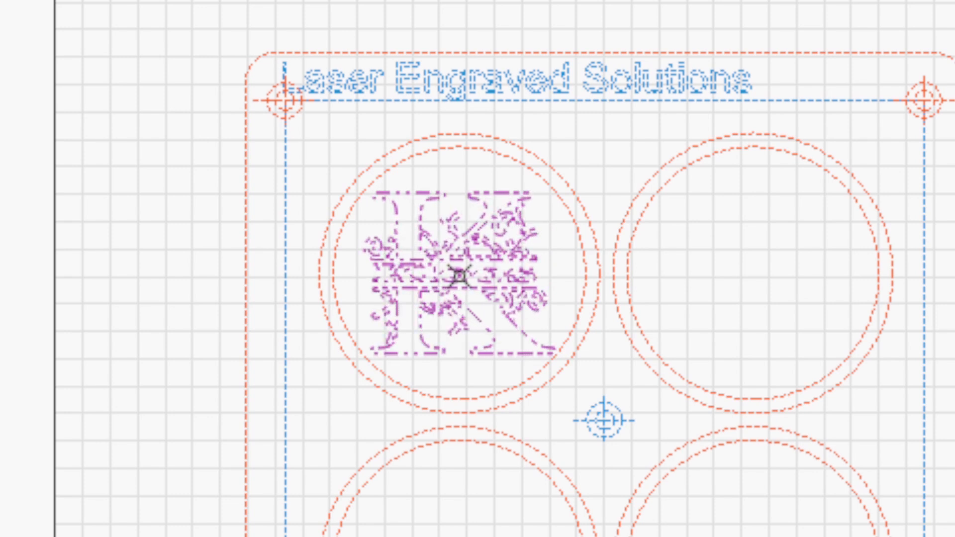
pyautogui.moveTo(459, 277); pyautogui.dragTo(460, 275)
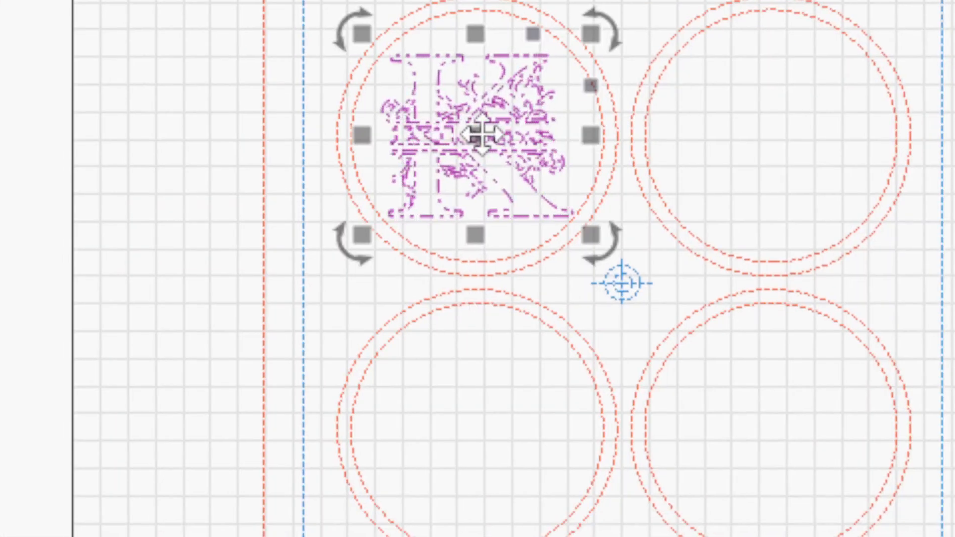
pyautogui.moveTo(482, 135)
pyautogui.mouseDown()
pyautogui.moveTo(478, 121)
pyautogui.moveTo(485, 145)
pyautogui.moveTo(478, 131)
pyautogui.mouseUp()
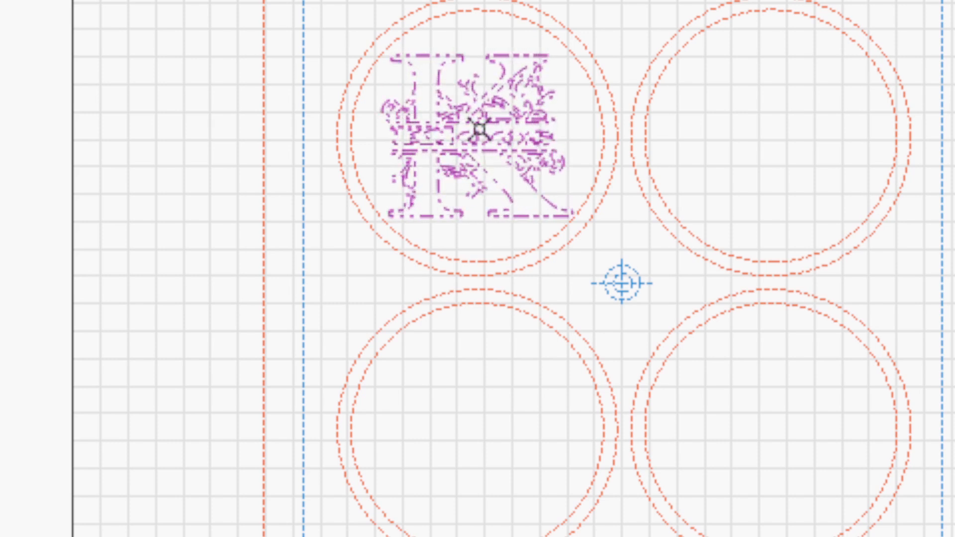
# Align the monogram to the upper-left coaster circle with Align V-Center and Align H-Center, then clear the selection
pyautogui.click(479, 130)
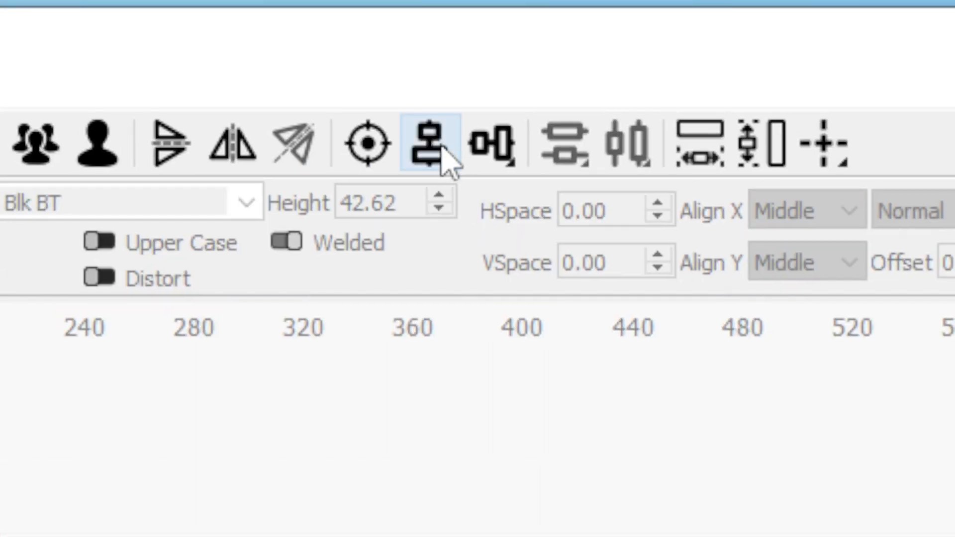
pyautogui.click(441, 149)
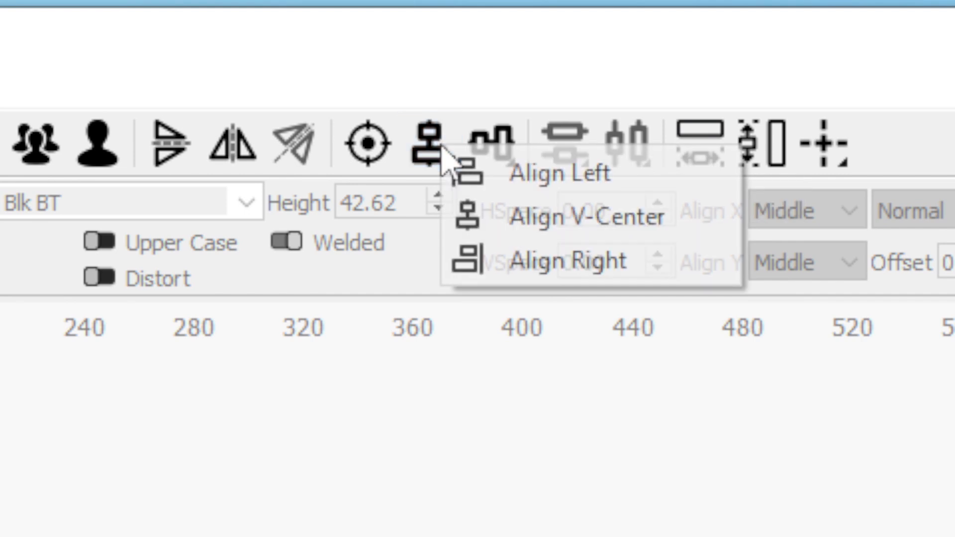
pyautogui.click(621, 224)
pyautogui.click(504, 168)
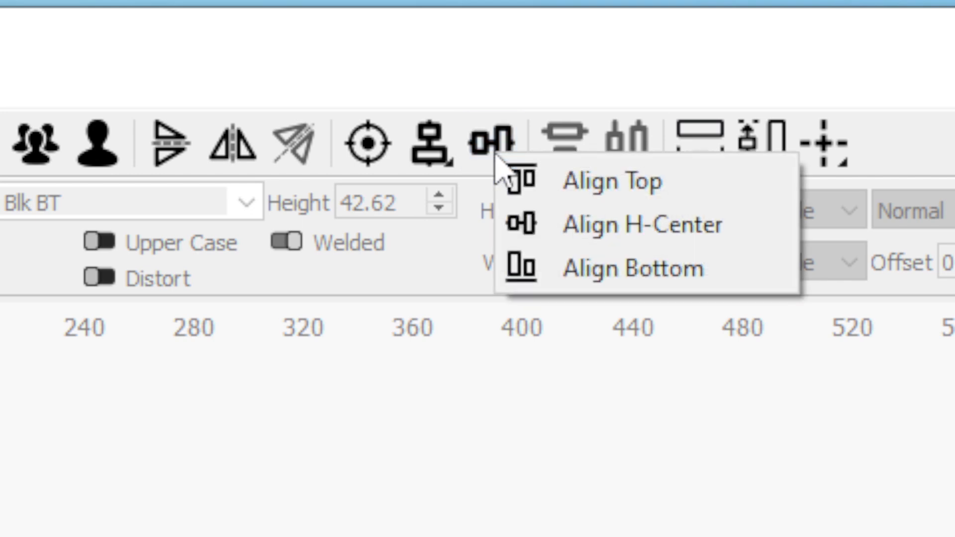
pyautogui.click(648, 227)
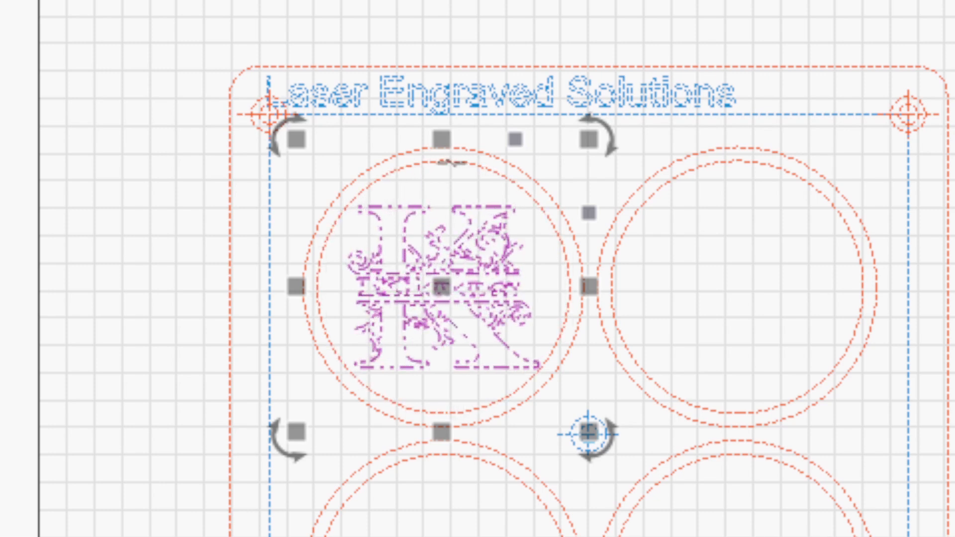
pyautogui.click(175, 189)
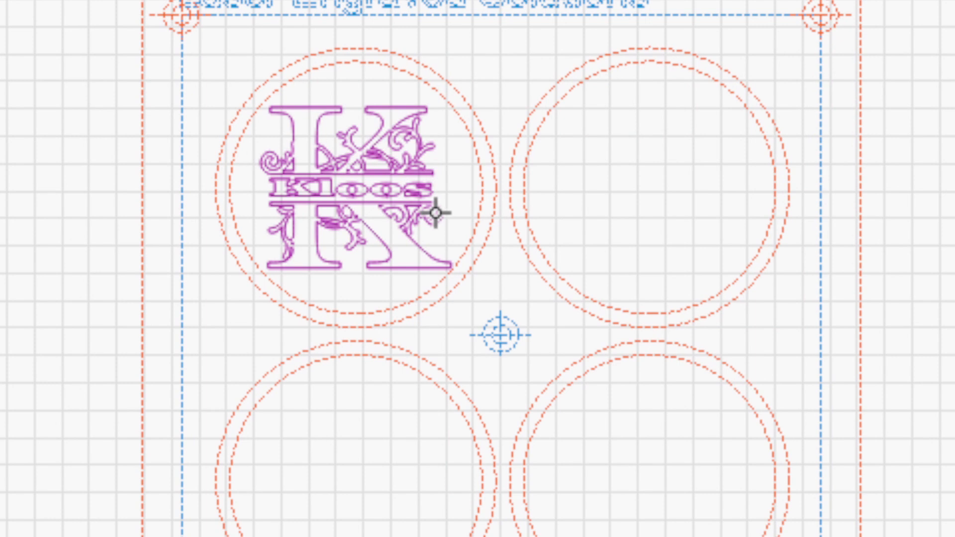
# Duplicate the centred monogram into the upper-right, lower-right and lower-left coaster circles, centring each copy in its circle
pyautogui.click(407, 133)
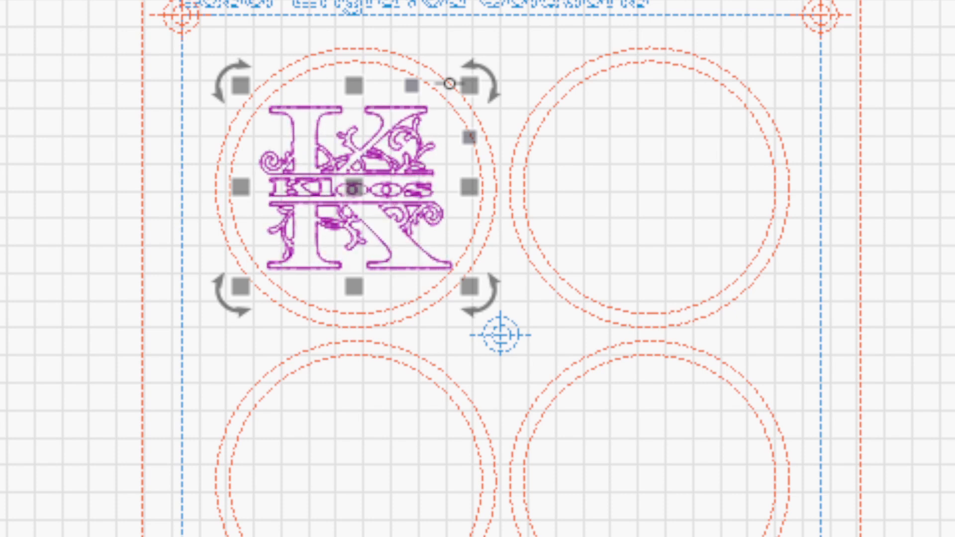
pyautogui.moveTo(348, 183); pyautogui.dragTo(646, 183)
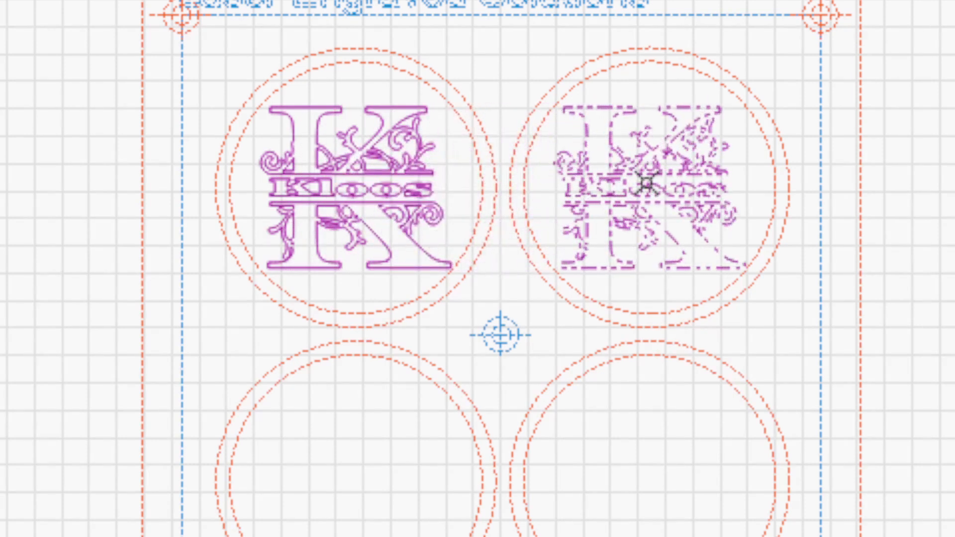
pyautogui.moveTo(646, 183); pyautogui.dragTo(647, 184)
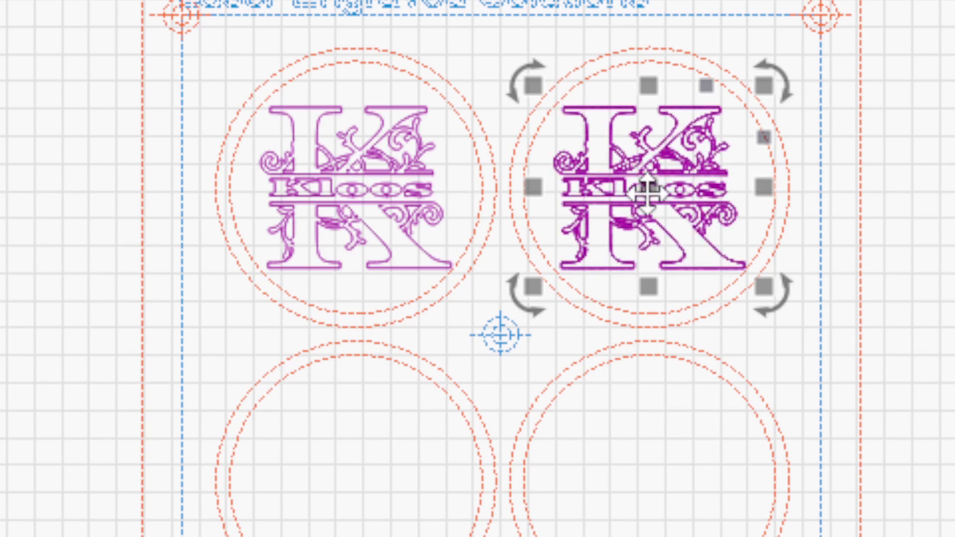
pyautogui.moveTo(631, 184); pyautogui.dragTo(654, 477)
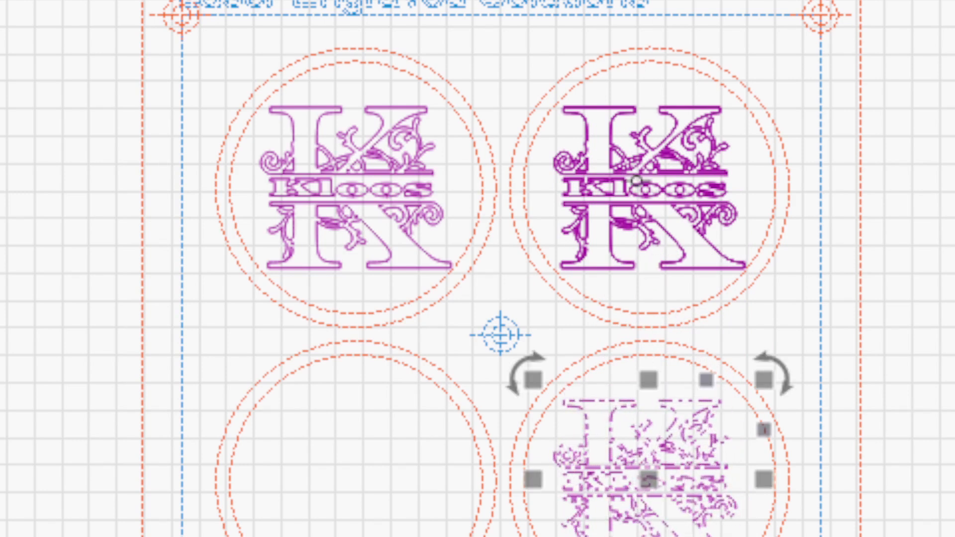
pyautogui.click(630, 219)
pyautogui.moveTo(659, 192); pyautogui.dragTo(356, 473)
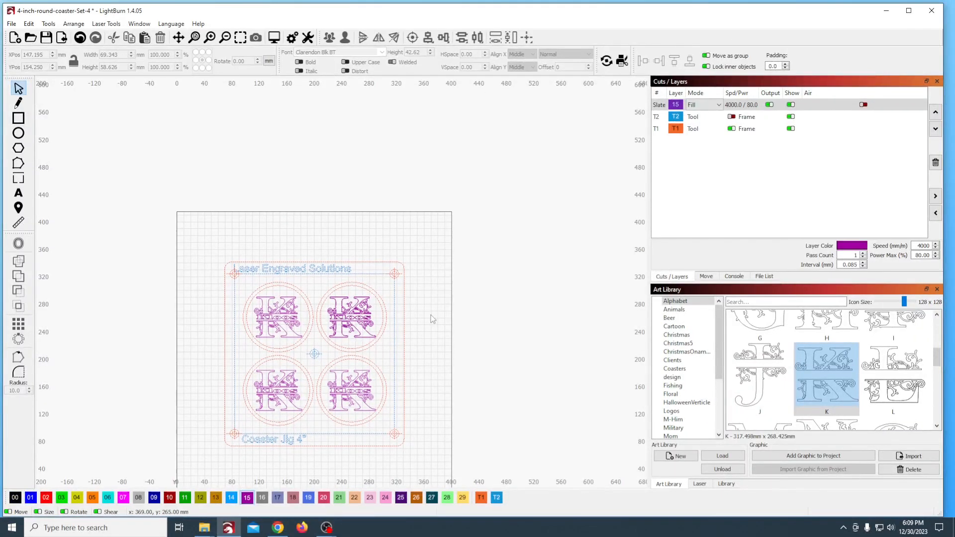
pyautogui.scroll(3, 431, 315)
pyautogui.moveTo(428, 333); pyautogui.dragTo(511, 264)
pyautogui.scroll(3, 478, 303)
pyautogui.scroll(2, 479, 308)
pyautogui.moveTo(479, 307); pyautogui.dragTo(560, 302)
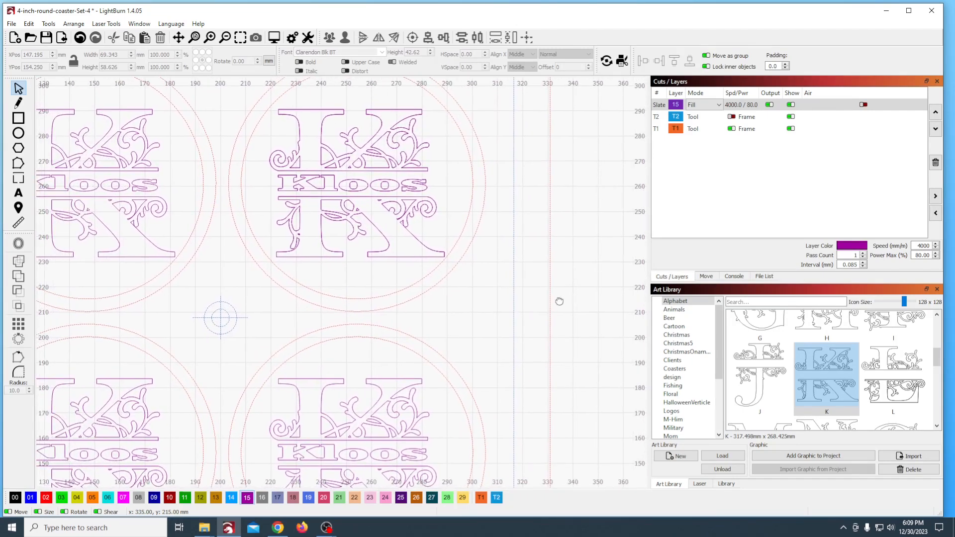
pyautogui.scroll(-2, 559, 302)
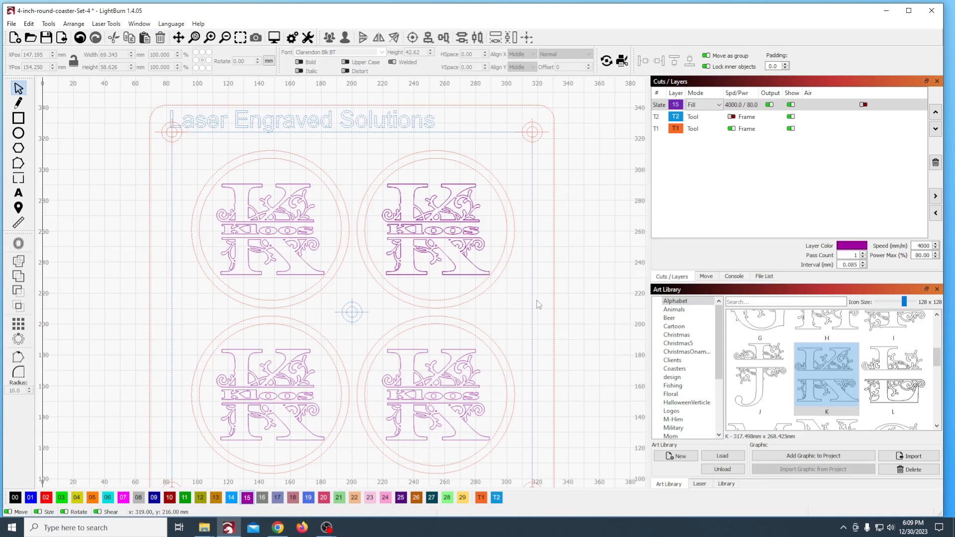
# Save the filled jig as a new project in the Jig Templates folder, putting the family name before 4-inch-round-coaster-Set-4
pyautogui.click(11, 24)
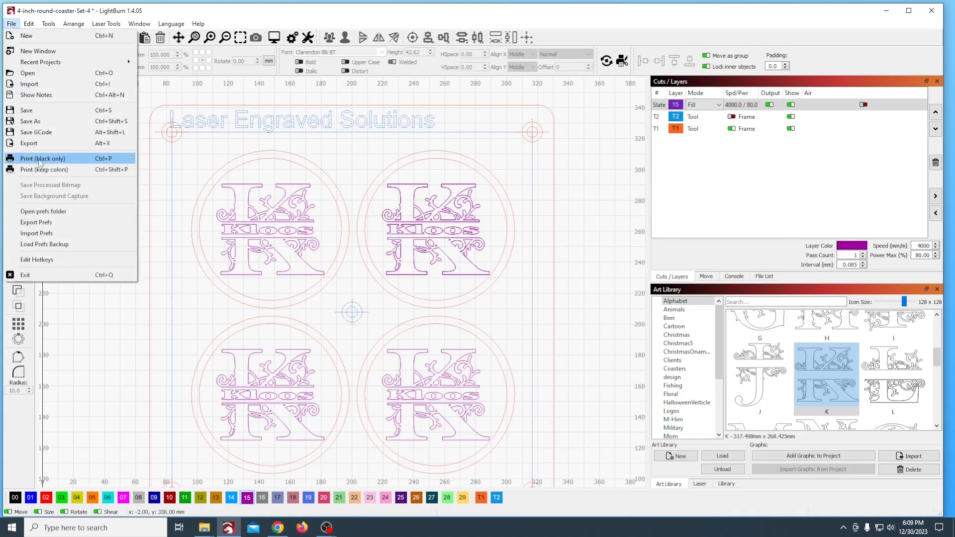
pyautogui.click(33, 111)
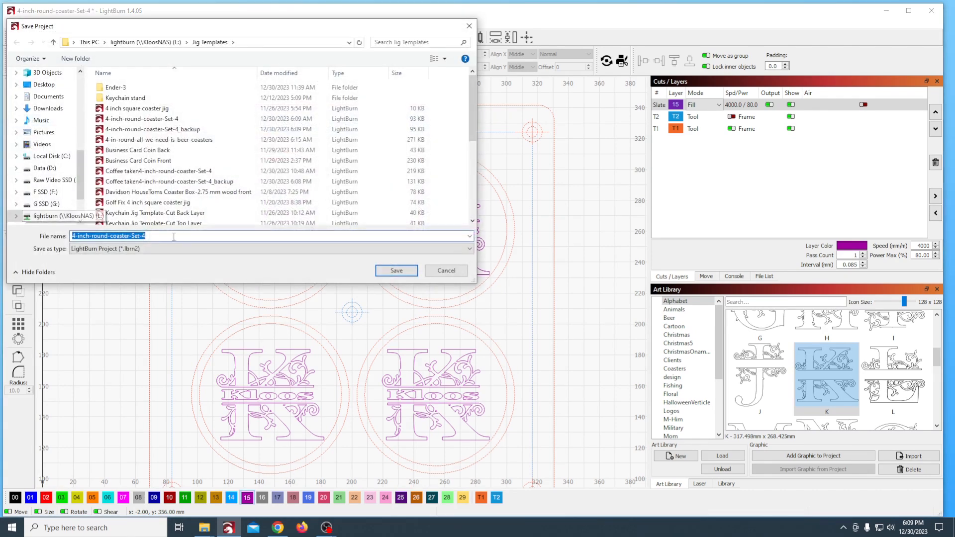
pyautogui.click(78, 238)
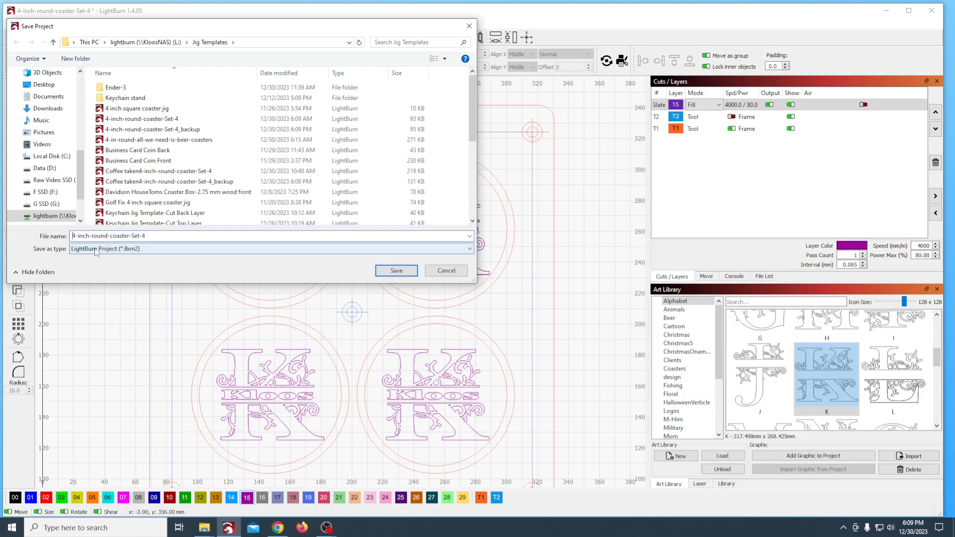
pyautogui.write('Kloos')
pyautogui.click(392, 273)
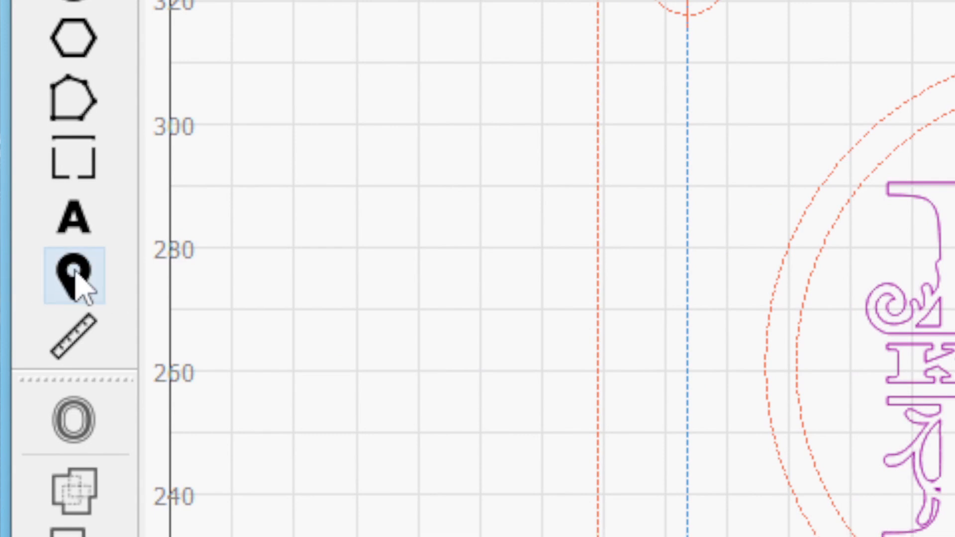
# Activate the Position Laser tool for moving the laser head to a point on the jig layout
pyautogui.click(75, 274)
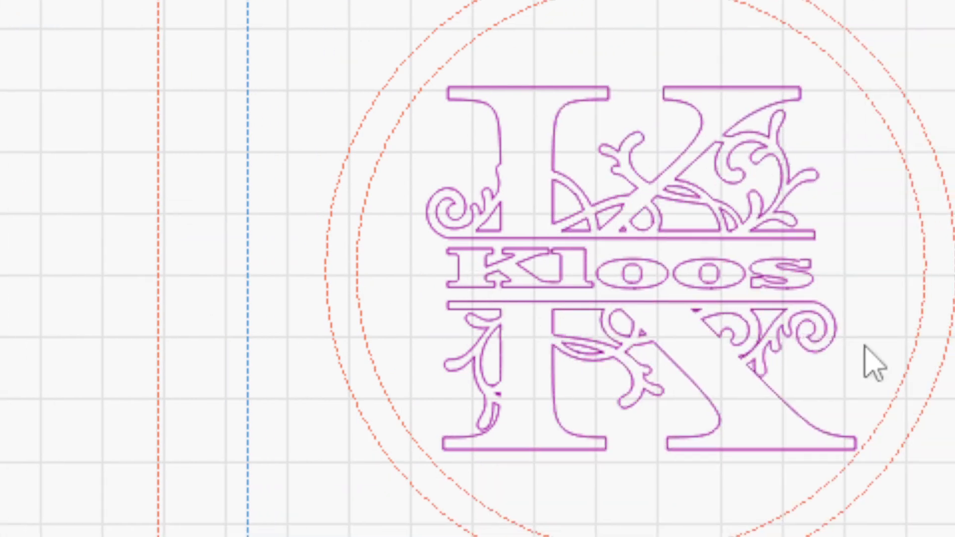